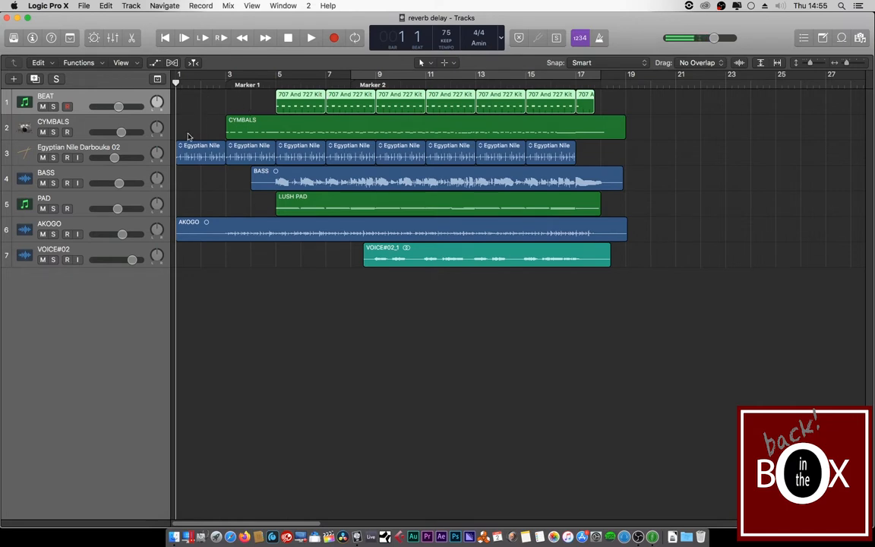
- Play the song through to about bar 18, and step through the tracks from CYMBALS to VOICE#02 and back to BEAT
key("space")
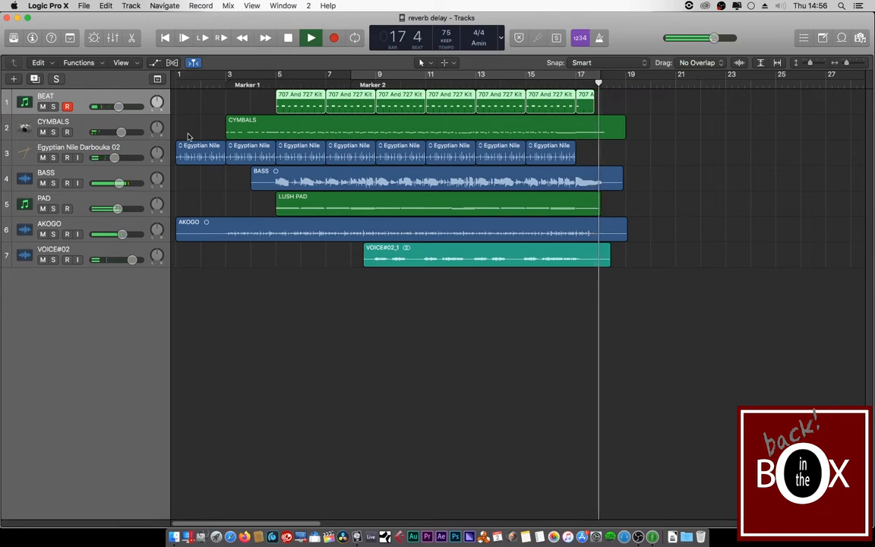
key("space")
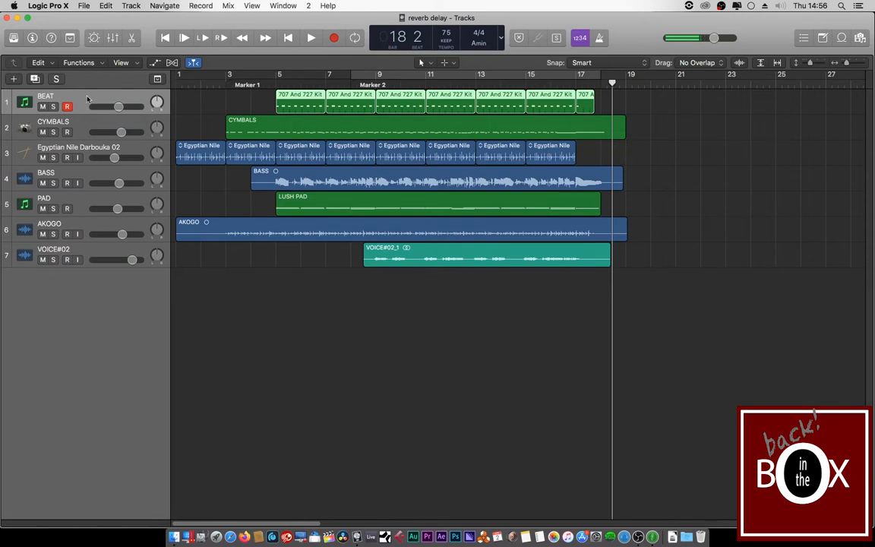
left_click(85, 124)
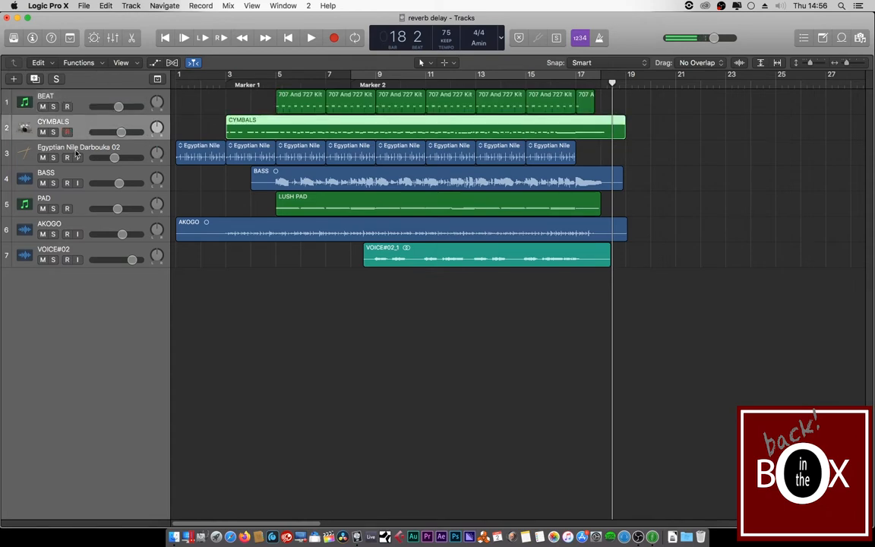
left_click(90, 150)
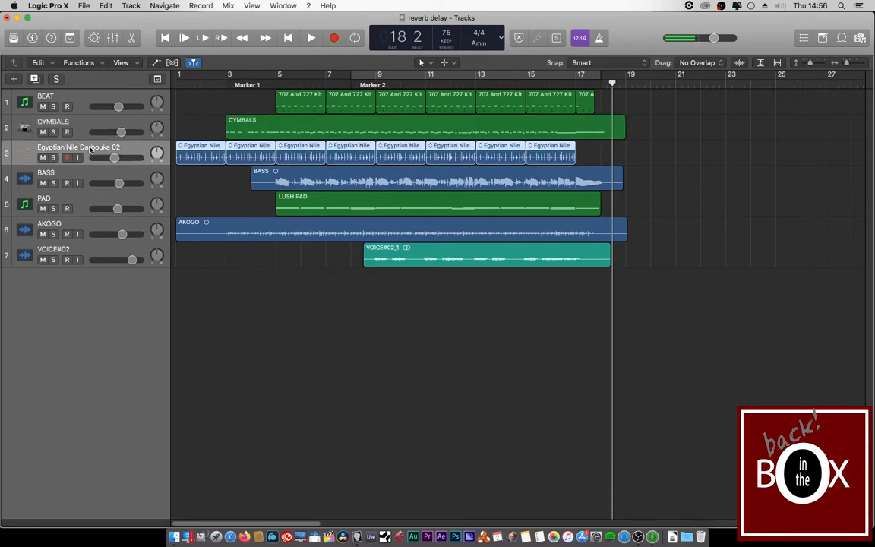
left_click(94, 176)
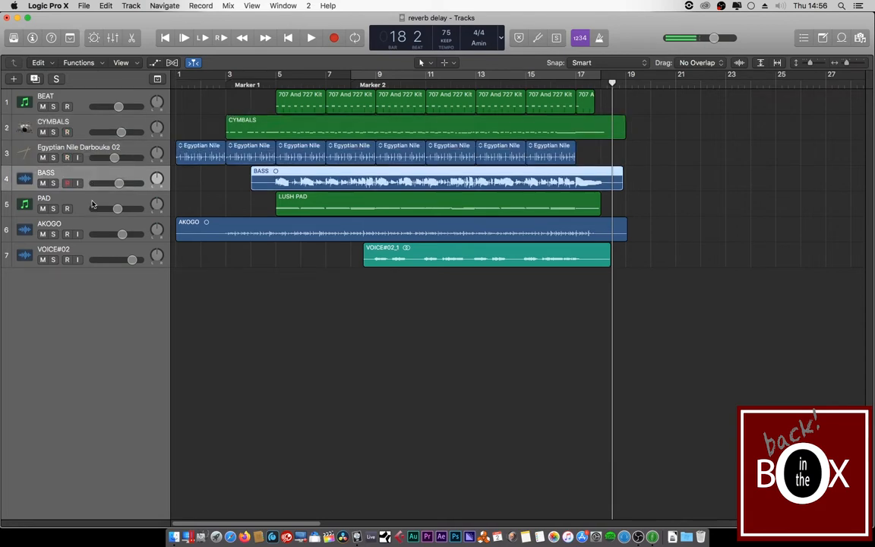
left_click(92, 204)
left_click(92, 230)
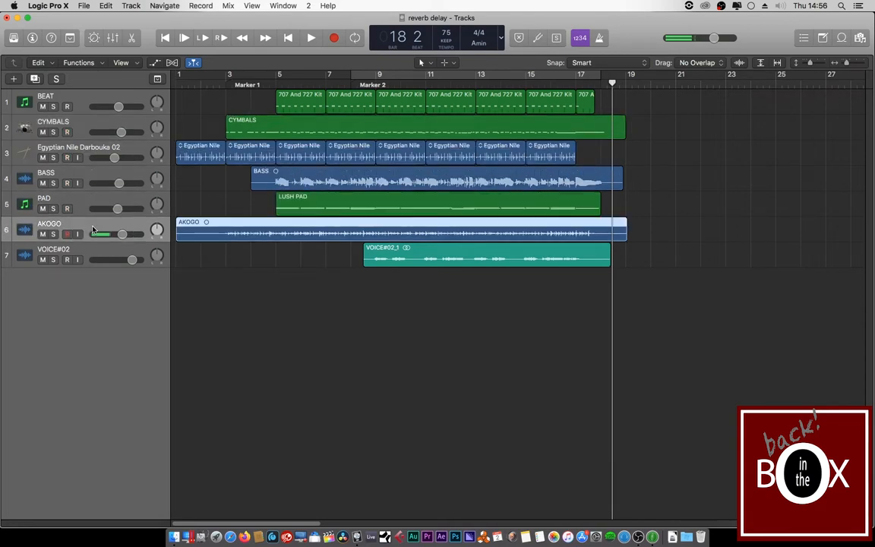
left_click(92, 254)
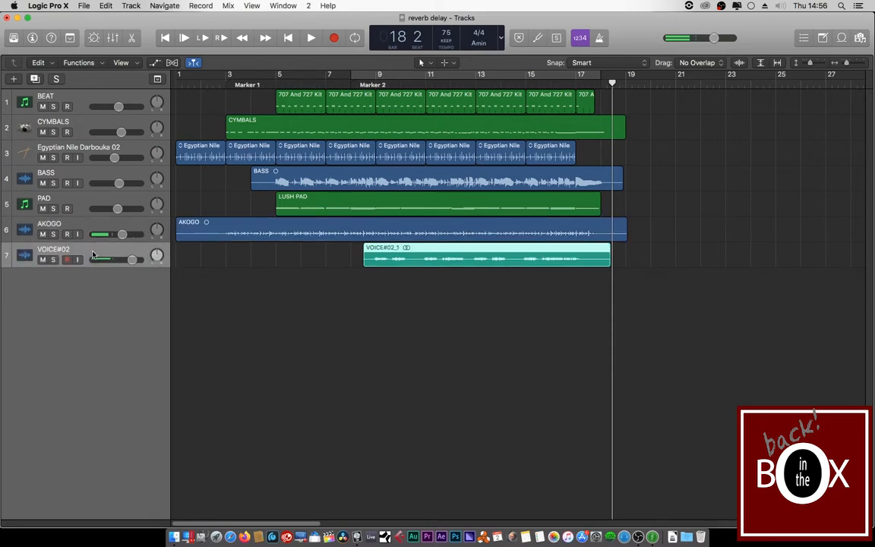
left_click(92, 101)
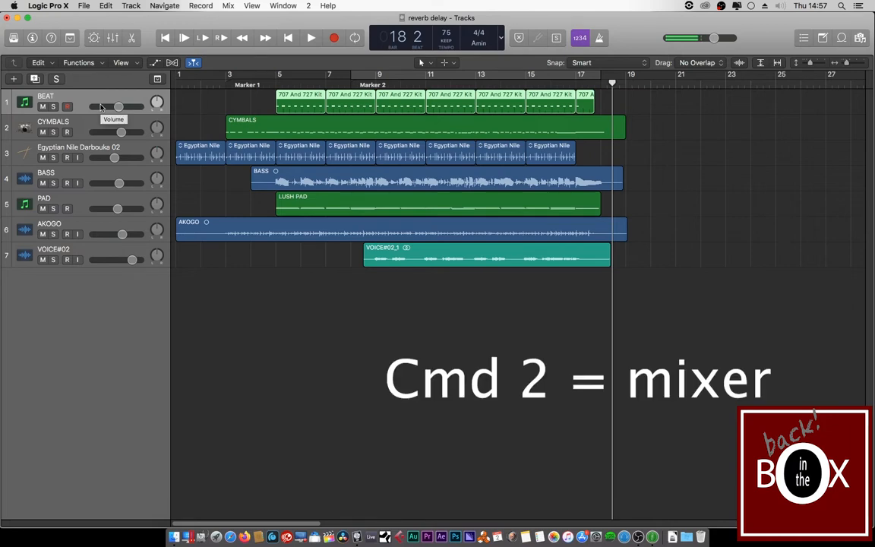
- Open the mixer and insert a stereo SilverVerb reverb as an audio effect on the VOICE#02 channel
key("super+2")
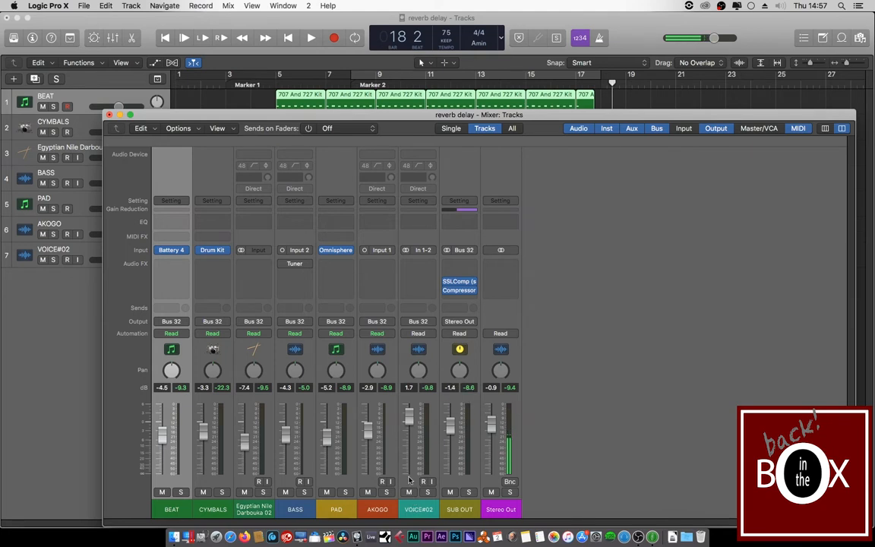
left_click(414, 453)
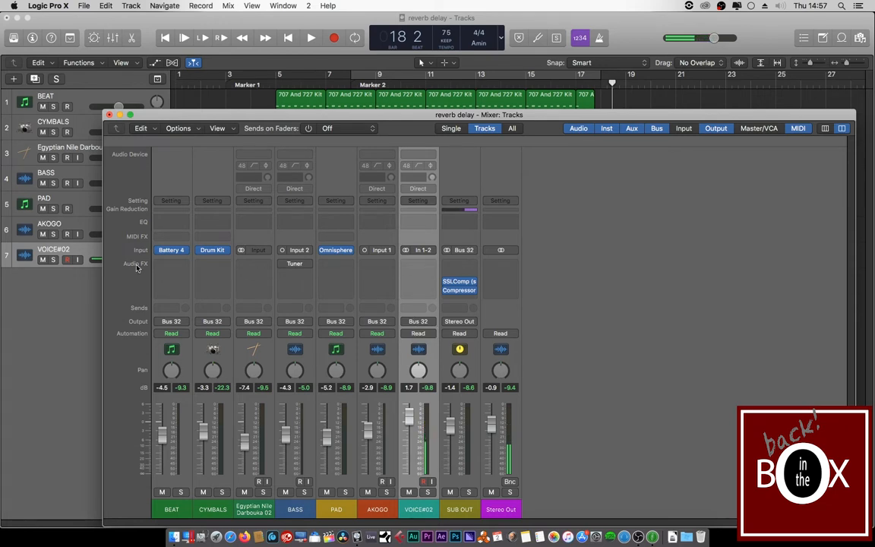
left_click(432, 266)
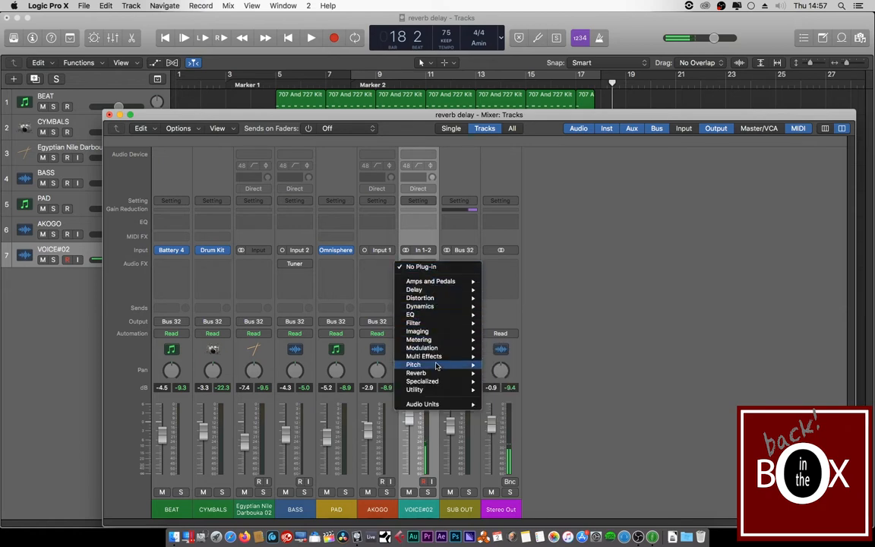
mouse_move(439, 373)
mouse_move(509, 390)
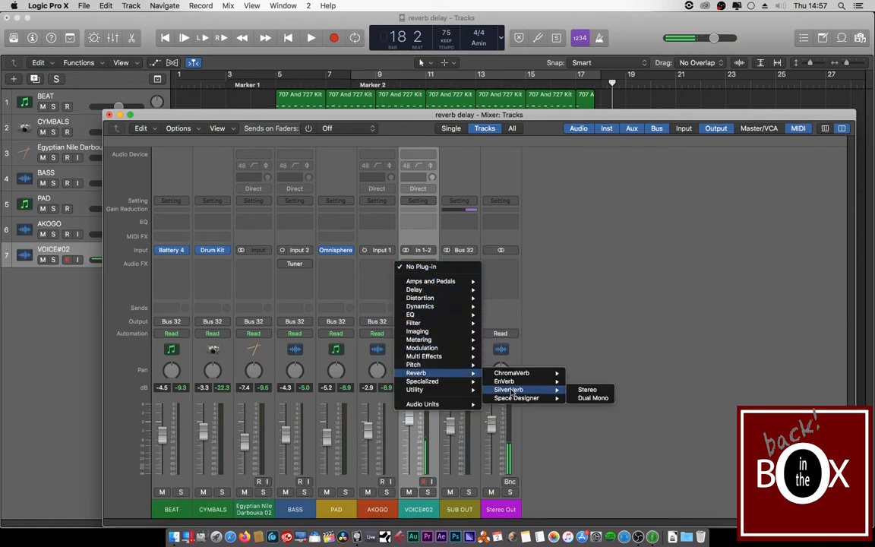
left_click(587, 390)
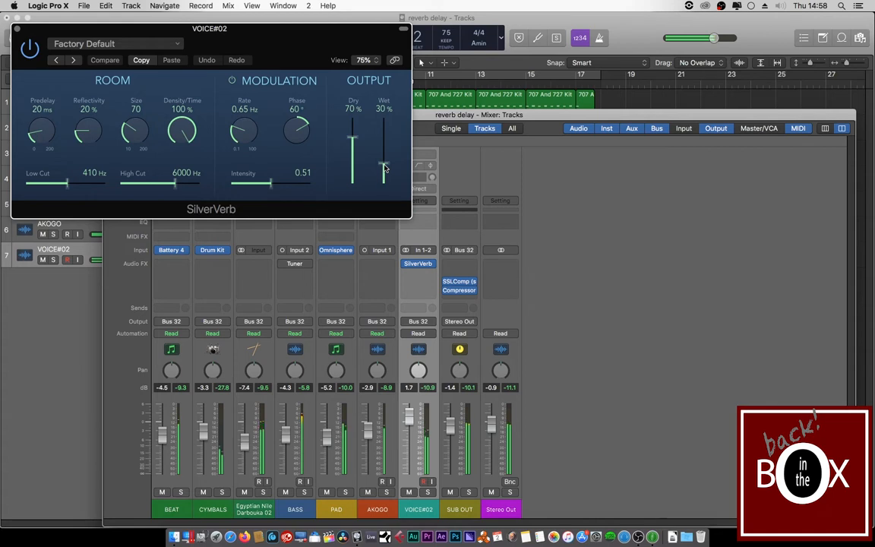
- Balance the SilverVerb output at about 71% dry and 29% wet, and switch off its modulation
mouse_move(384, 167)
left_mouse_down()
mouse_move(387, 140)
mouse_move(385, 167)
left_mouse_up()
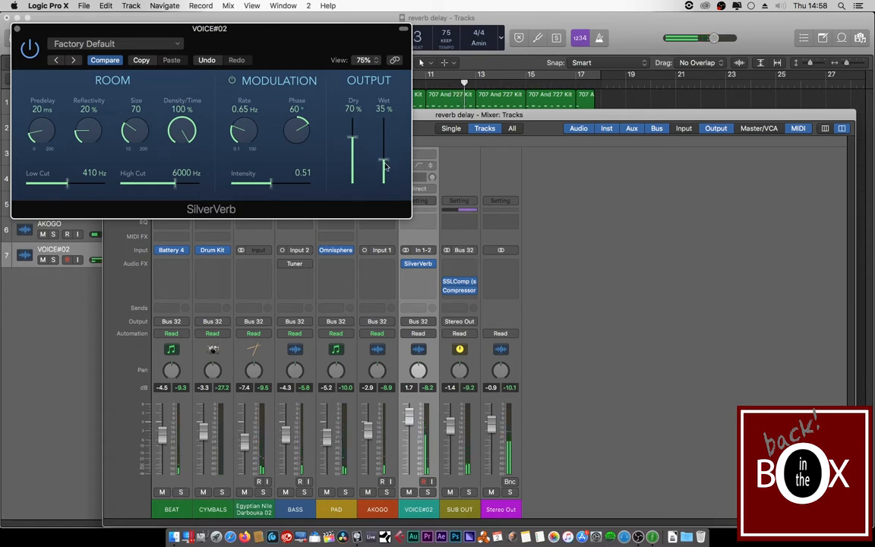
left_click(92, 59)
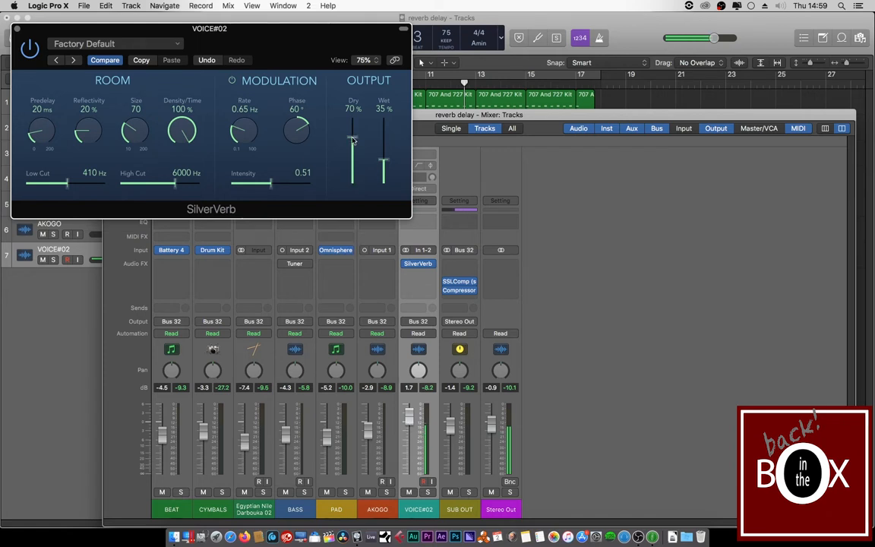
left_click_drag(385, 163, 385, 150)
left_click_drag(384, 144, 353, 146)
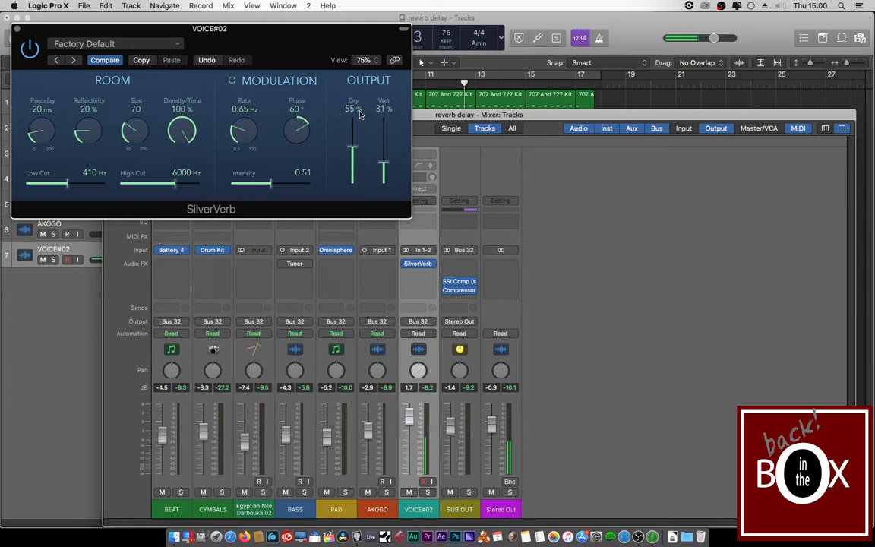
left_click_drag(352, 146, 353, 139)
left_click_drag(390, 166, 390, 166)
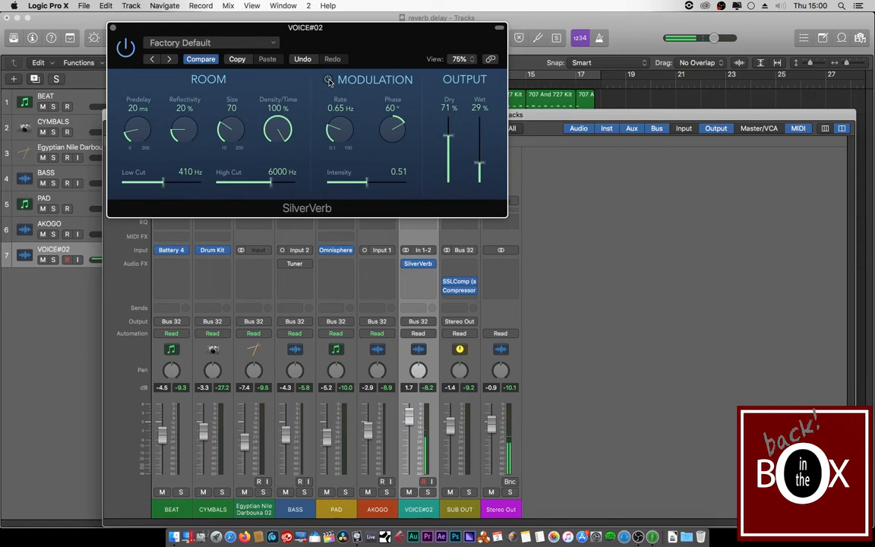
left_click(329, 79)
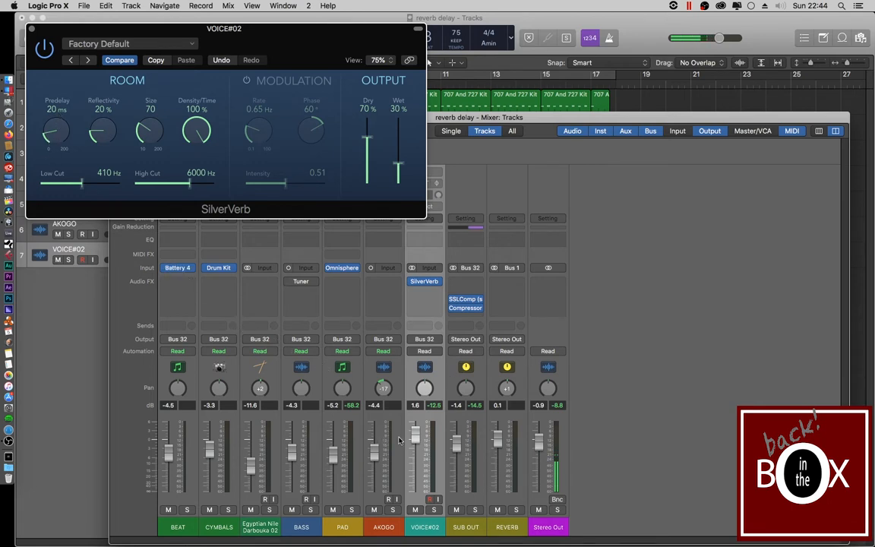
- Solo VOICE#02 and sweep the SilverVerb predelay up to about 164 ms and down to about 1 ms
left_click(434, 510)
left_click_drag(56, 123, 52, 75)
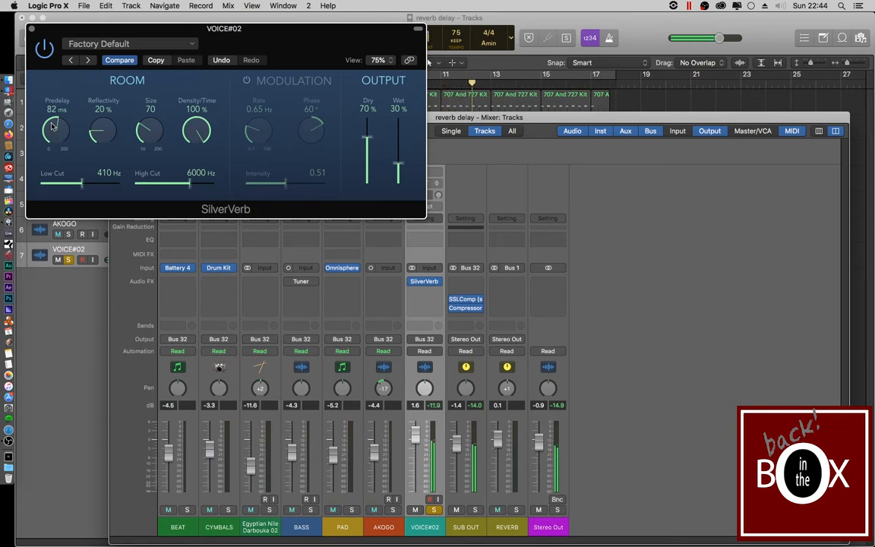
left_click_drag(53, 127, 52, 91)
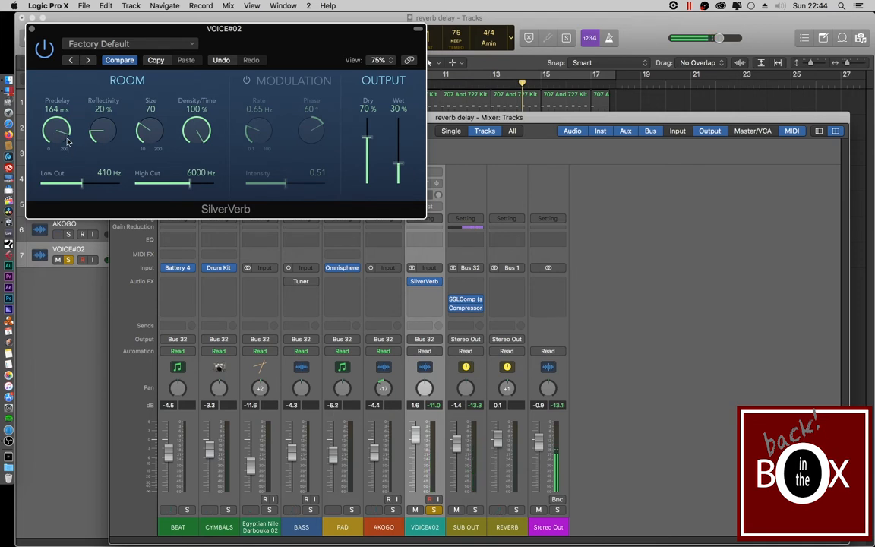
left_click_drag(66, 132, 76, 284)
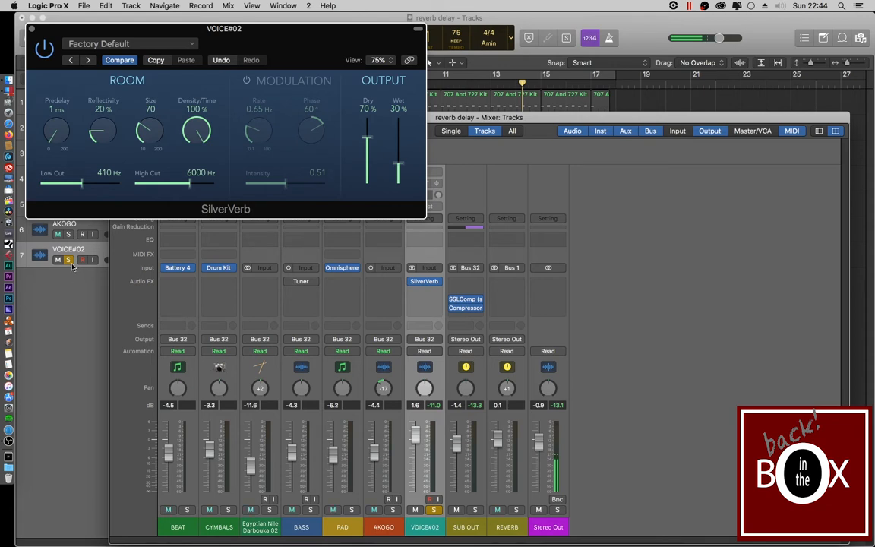
- Audition the soloed vocal with predelay from 0 ms up to about 170 ms, and settle it at about 37 ms
key("space")
left_click_drag(54, 135, 53, 141)
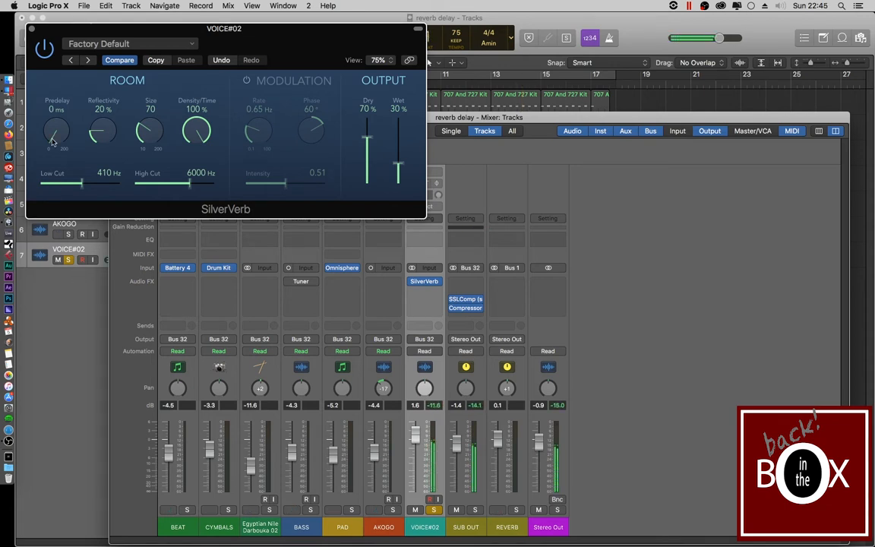
left_click_drag(53, 141, 60, 94)
left_click_drag(48, 129, 49, 91)
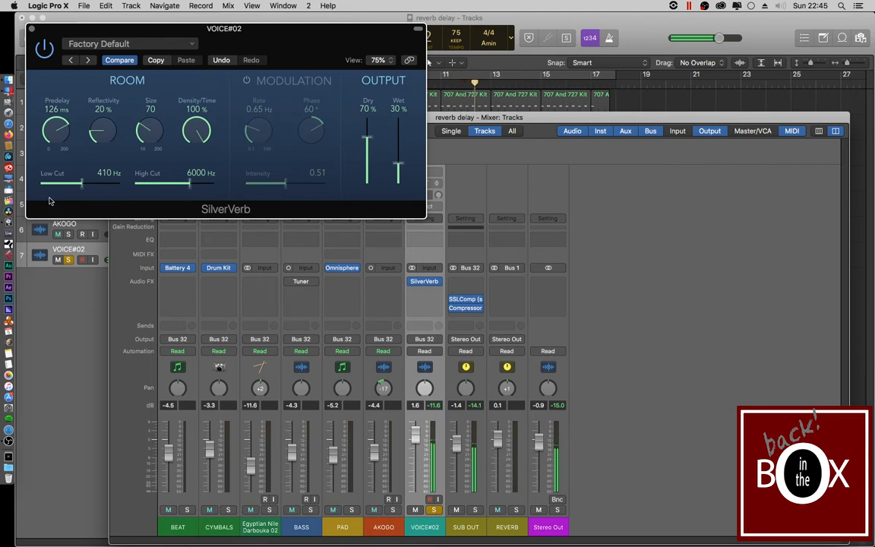
left_click_drag(50, 130, 51, 93)
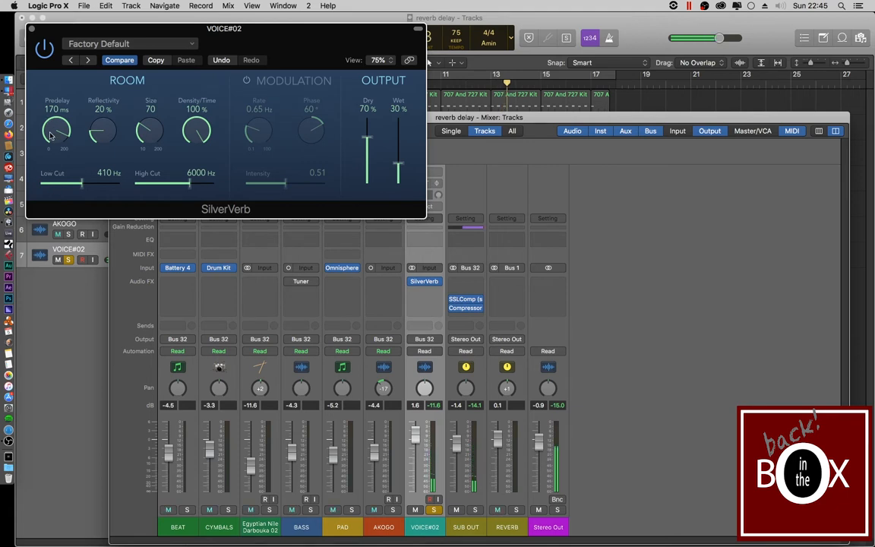
left_click_drag(55, 139, 45, 223)
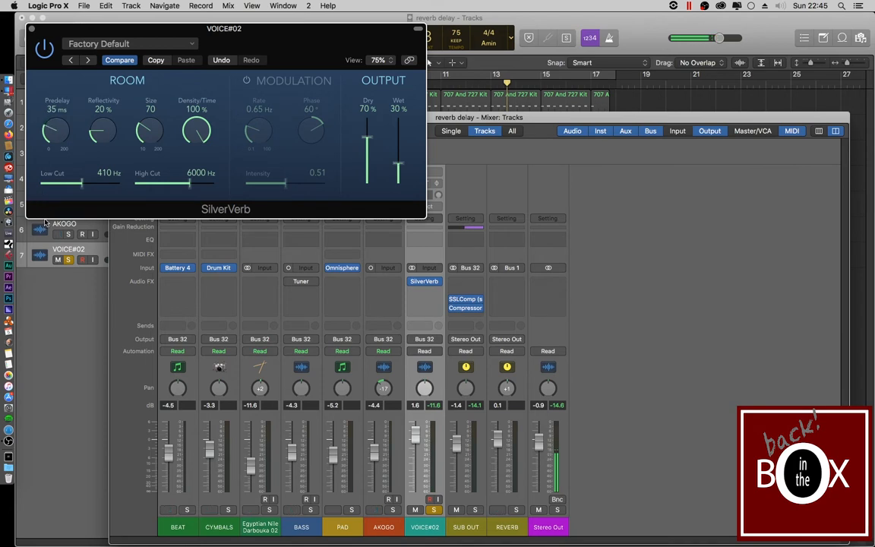
left_click_drag(56, 136, 53, 130)
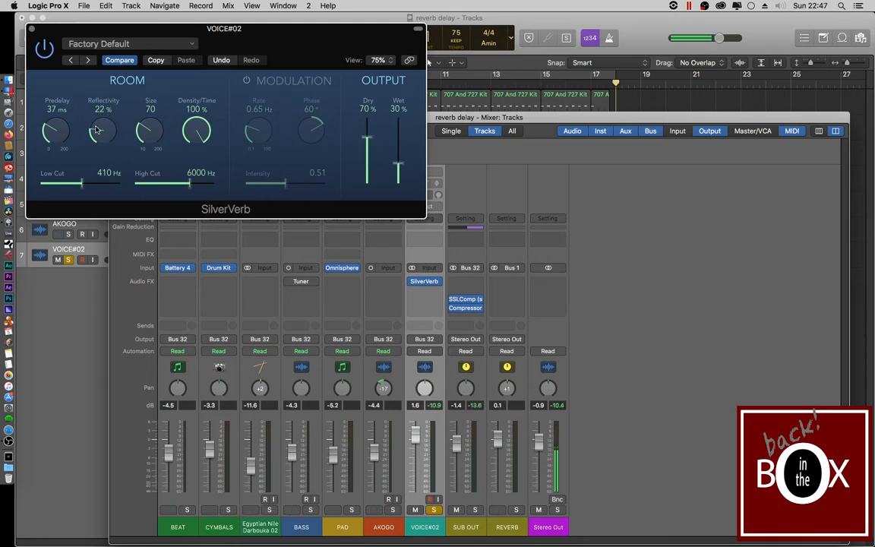
- Try the SilverVerb reflectivity at about 35% and lower it to about 4%
left_click_drag(101, 127, 104, 128)
mouse_move(98, 132)
left_mouse_down()
mouse_move(89, 92)
mouse_move(95, 132)
mouse_move(88, 110)
mouse_move(87, 121)
mouse_move(98, 131)
left_mouse_up()
left_click_drag(101, 131, 96, 144)
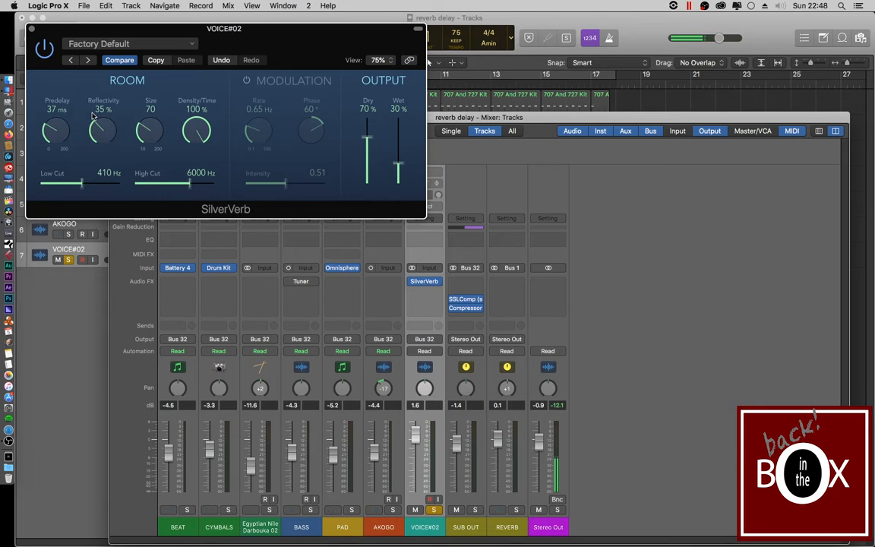
left_click_drag(92, 123, 107, 164)
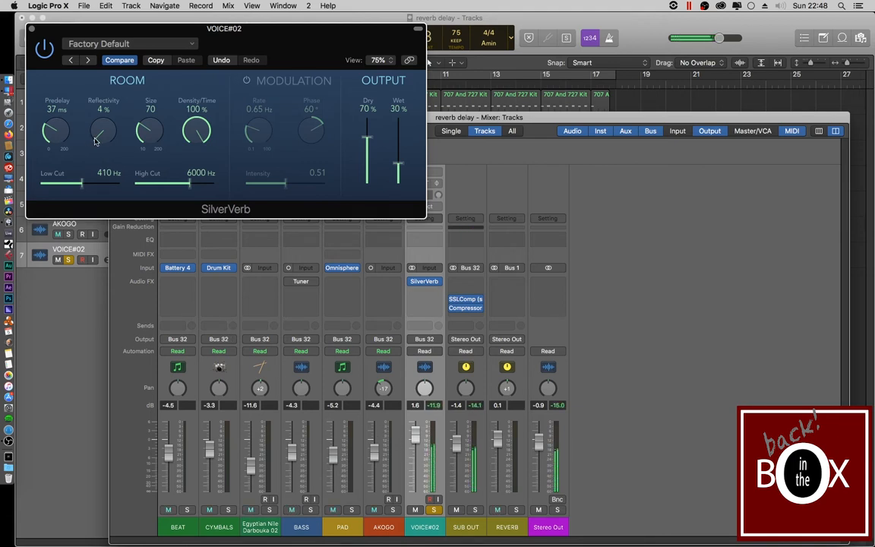
- Raise the reflectivity in stages through about 29%, 67% and 96% during vocal playback, and settle it at about 38%
mouse_move(95, 140)
left_mouse_down()
mouse_move(100, 105)
mouse_move(92, 138)
left_mouse_up()
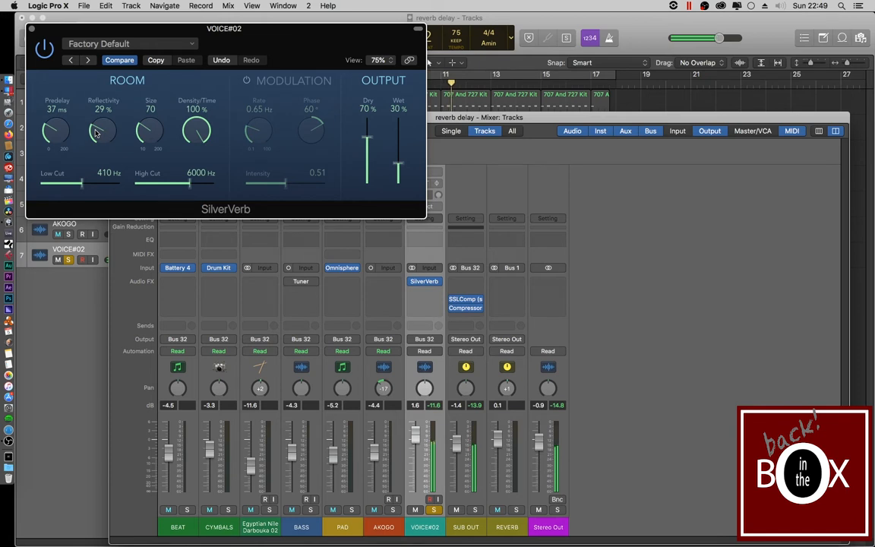
left_click_drag(96, 133, 91, 87)
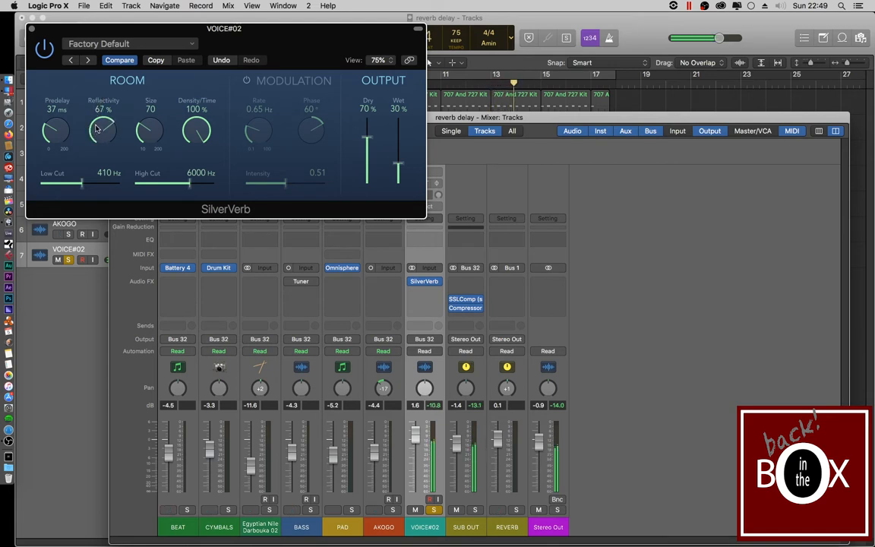
left_click_drag(96, 128, 97, 88)
left_click_drag(96, 130, 97, 113)
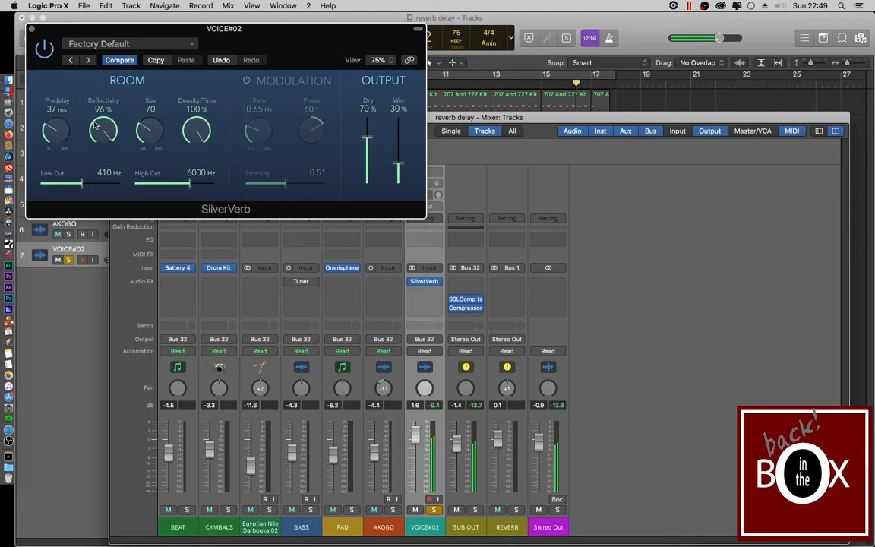
left_click_drag(95, 126, 110, 168)
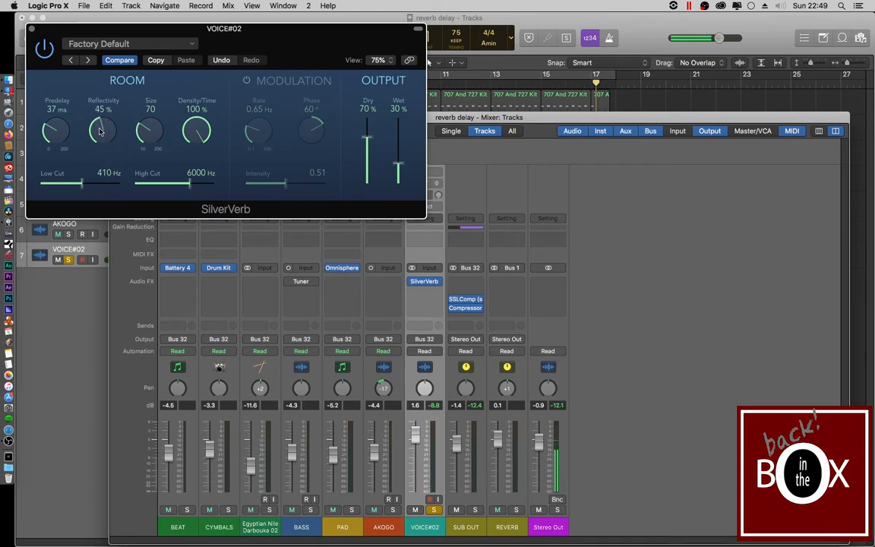
mouse_move(100, 130)
left_mouse_down()
mouse_move(94, 70)
mouse_move(105, 79)
mouse_move(92, 74)
mouse_move(97, 89)
mouse_move(90, 81)
mouse_move(99, 150)
mouse_move(100, 139)
left_mouse_up()
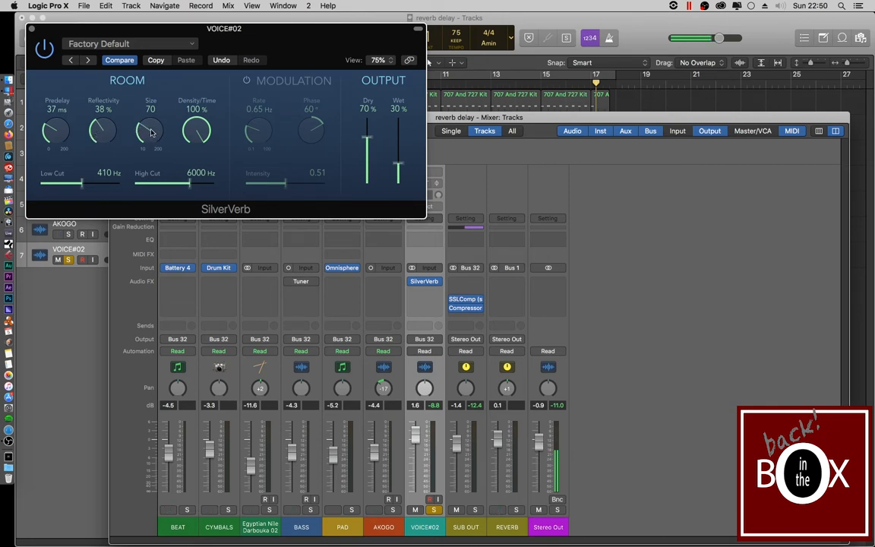
- Audition the soloed vocal with the SilverVerb size at about 28, 84, 136 and 158, and settle it at about 76
left_click_drag(151, 132, 149, 165)
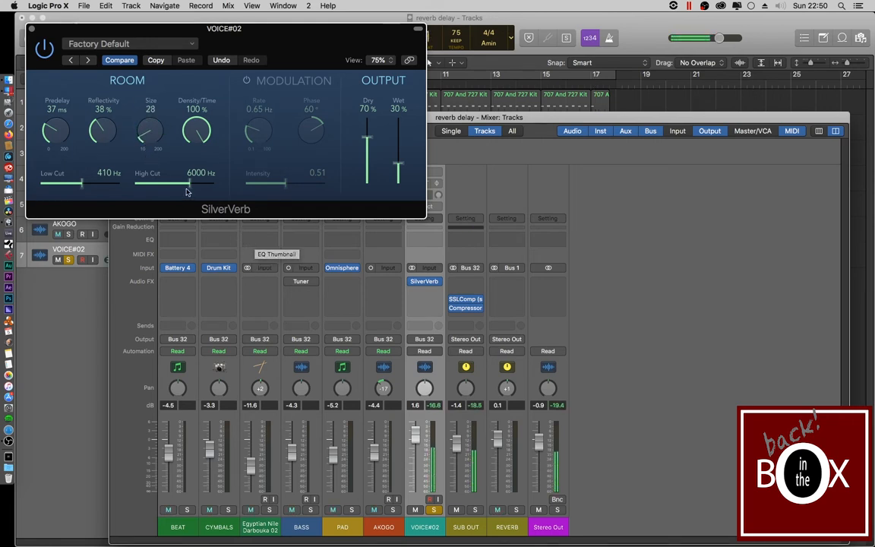
mouse_move(152, 149)
left_mouse_down()
mouse_move(144, 114)
mouse_move(151, 95)
mouse_move(143, 149)
left_mouse_up()
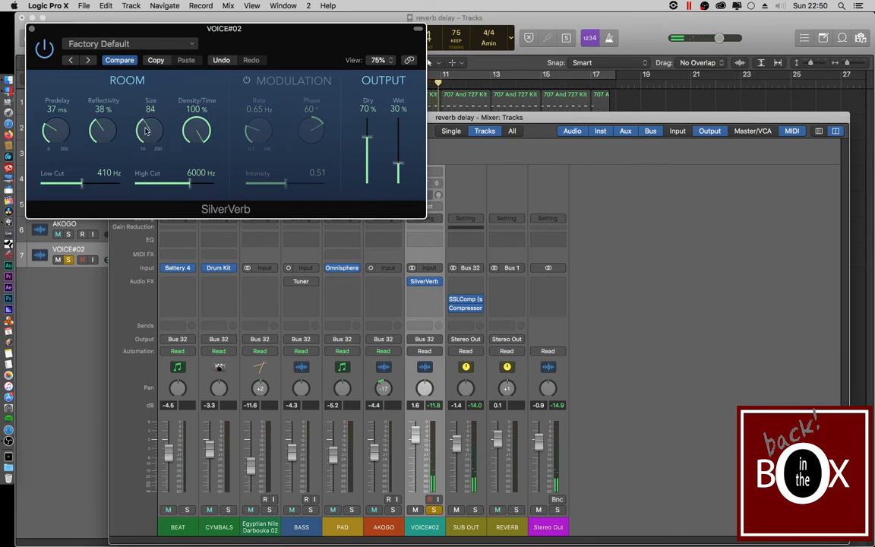
left_click_drag(147, 130, 141, 124)
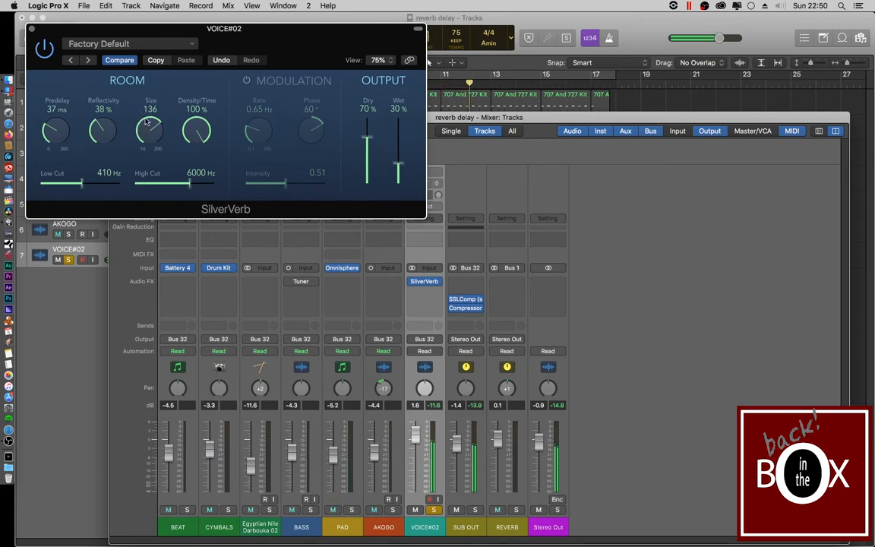
mouse_move(147, 125)
left_mouse_down()
mouse_move(133, 97)
mouse_move(147, 124)
left_mouse_up()
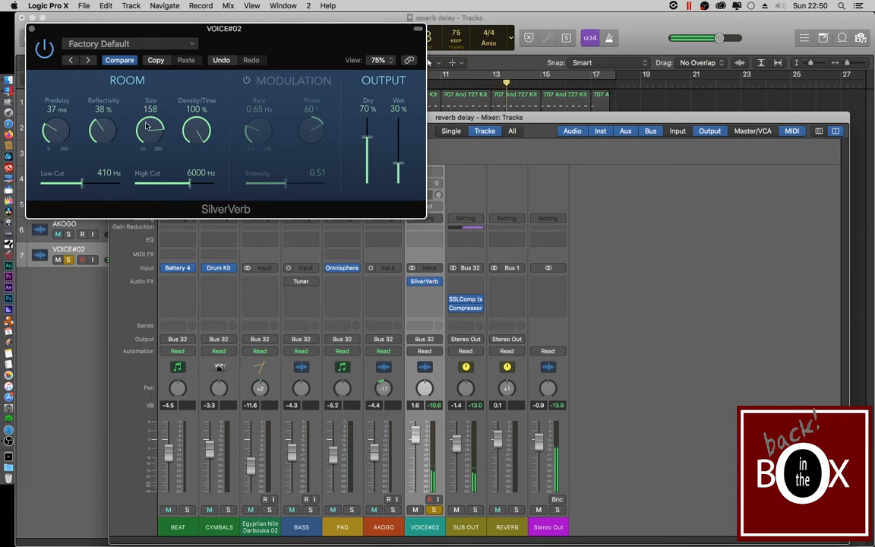
left_click_drag(147, 125, 157, 188)
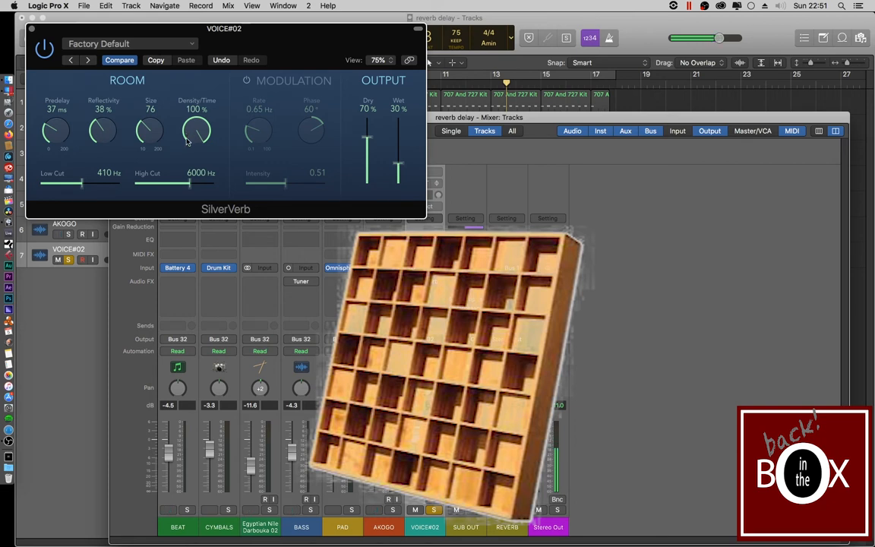
- Try the SilverVerb density/time at about 16%, 13% and 84% on the soloed vocal, and settle it at about 42%
left_click_drag(187, 142, 186, 121)
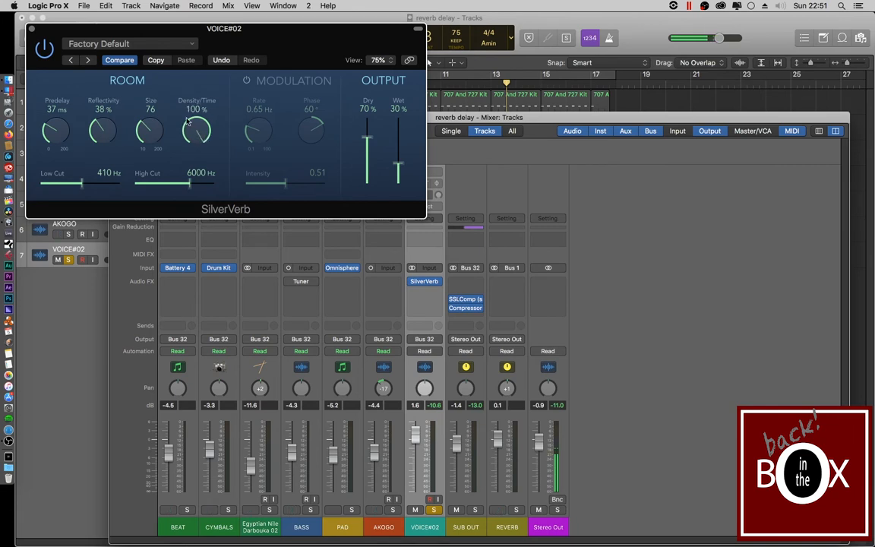
left_click_drag(170, 112, 185, 259)
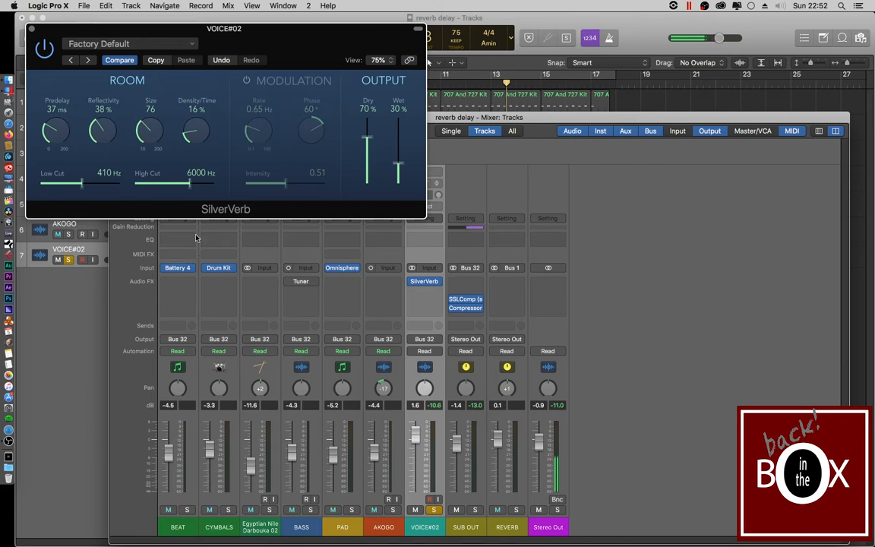
left_click_drag(184, 136, 203, 146)
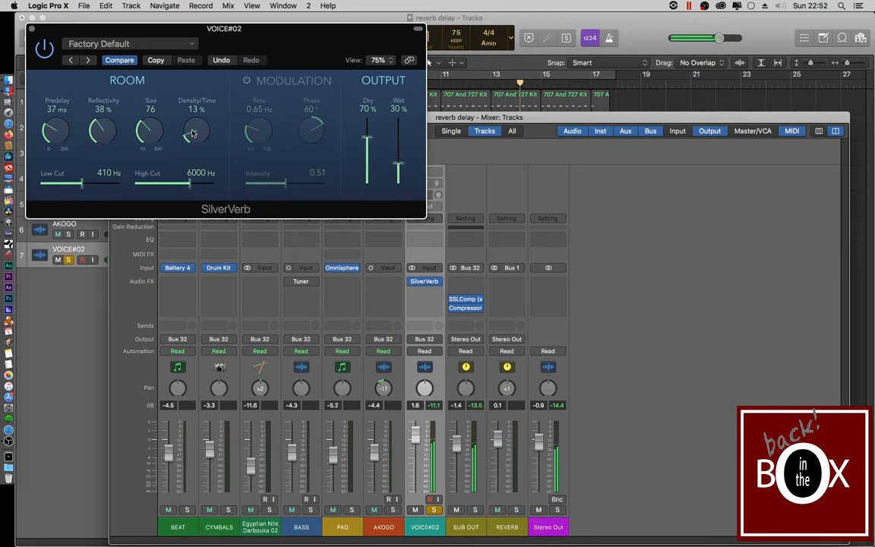
mouse_move(190, 135)
left_mouse_down()
mouse_move(173, 115)
mouse_move(183, 71)
mouse_move(193, 134)
mouse_move(174, 113)
mouse_move(174, 83)
mouse_move(190, 144)
mouse_move(195, 134)
left_mouse_up()
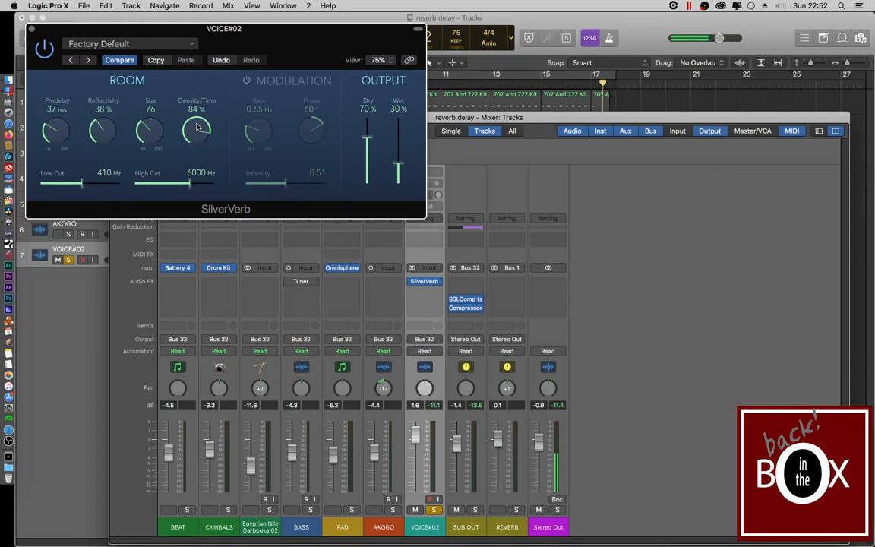
left_click_drag(196, 128, 195, 191)
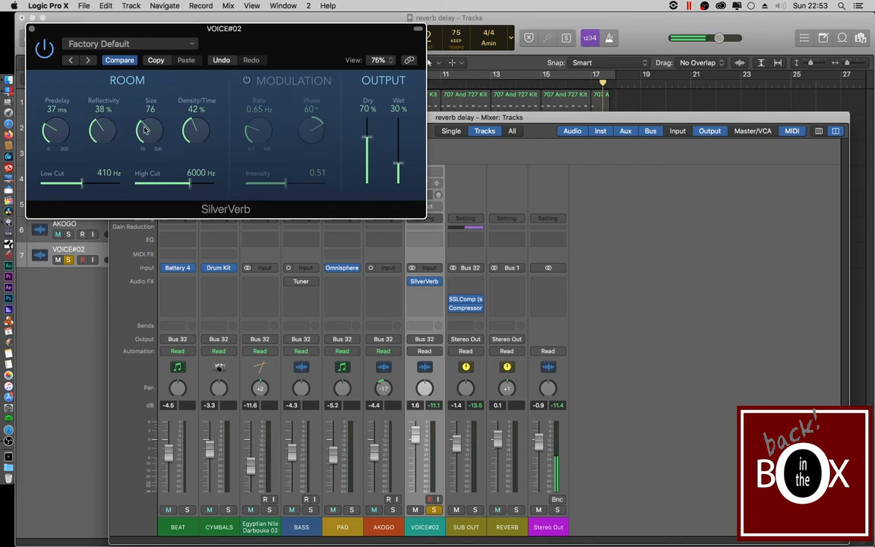
- Raise the SilverVerb room size to about 150 and lower it to about 138
left_click_drag(144, 129, 151, 86)
mouse_move(152, 123)
left_mouse_down()
mouse_move(154, 100)
mouse_move(141, 116)
mouse_move(150, 111)
left_mouse_up()
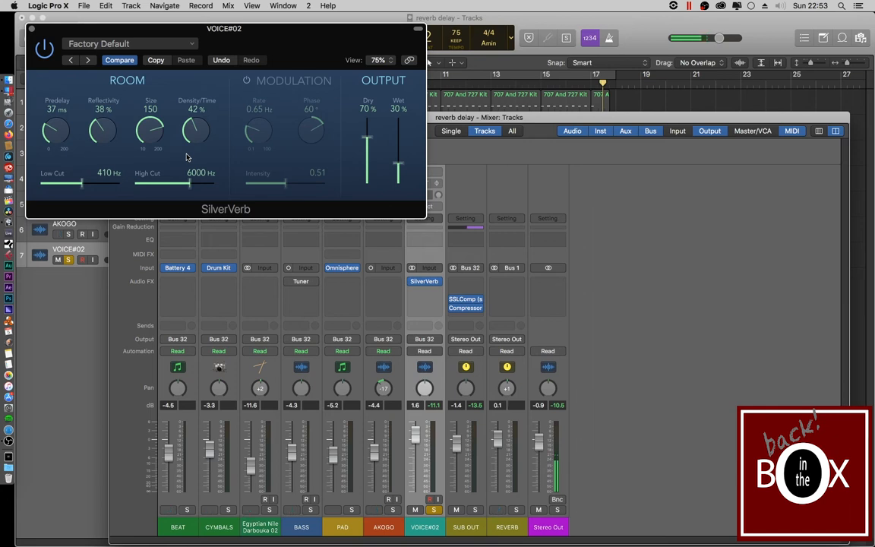
scroll(161, 154, "down", 10)
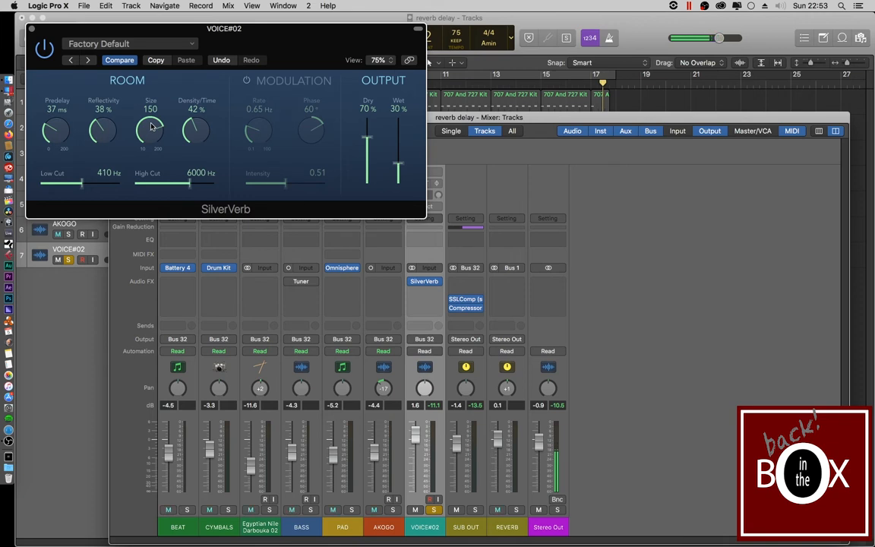
scroll(151, 128, "down", 3)
scroll(152, 130, "down", 3)
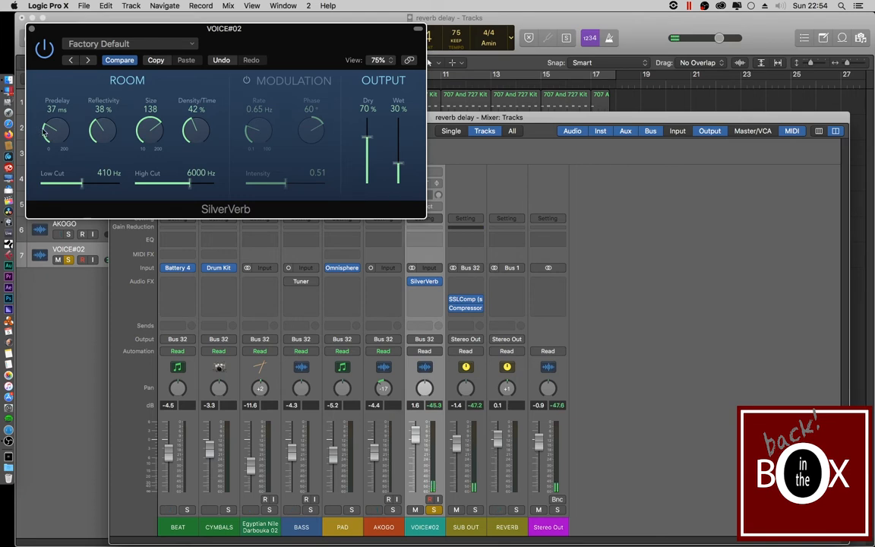
- Tune the SilverVerb room during playback to about 24 ms predelay, 36% reflectivity, size 70 and 54% density/time
left_click_drag(48, 131, 48, 136)
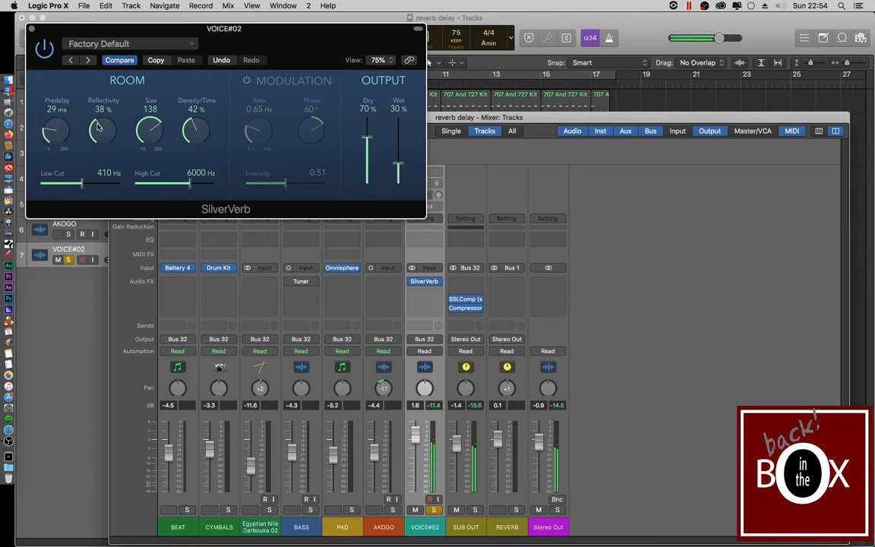
left_click_drag(97, 127, 138, 156)
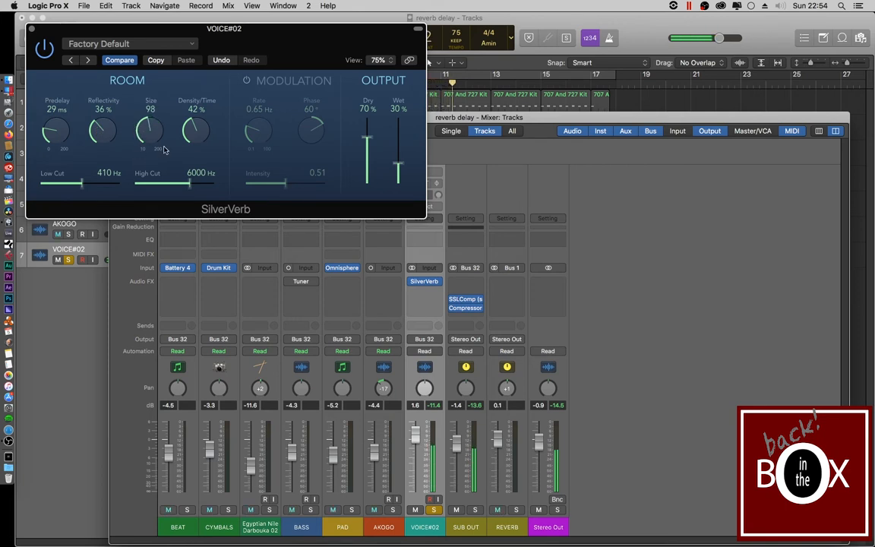
left_click_drag(208, 130, 208, 121)
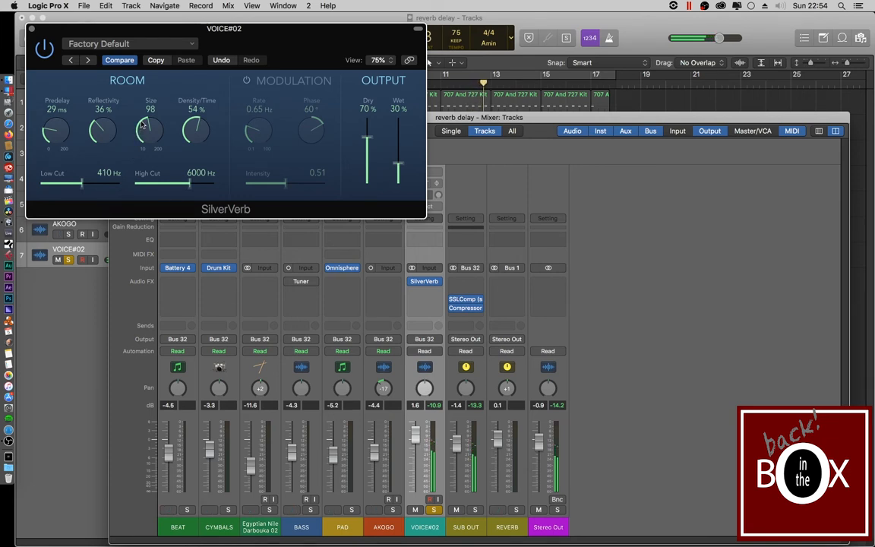
left_click_drag(138, 135, 140, 140)
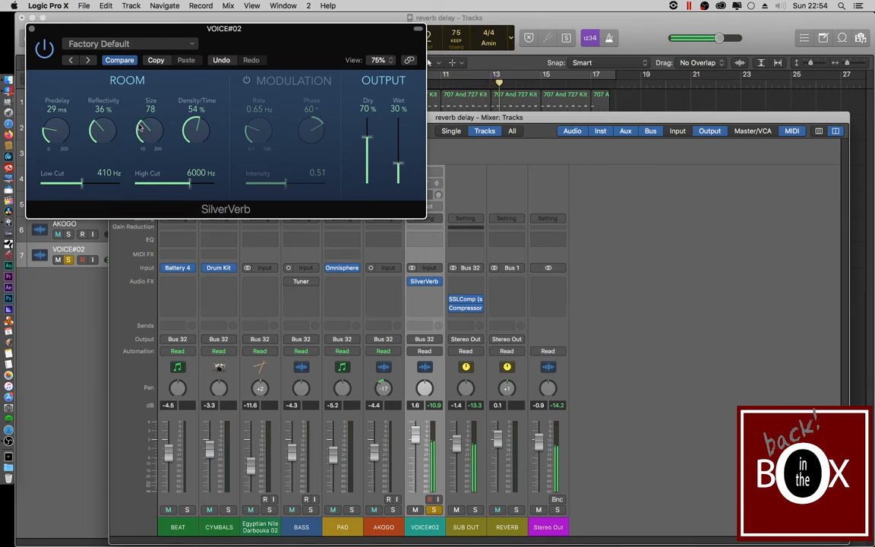
left_click_drag(139, 129, 139, 132)
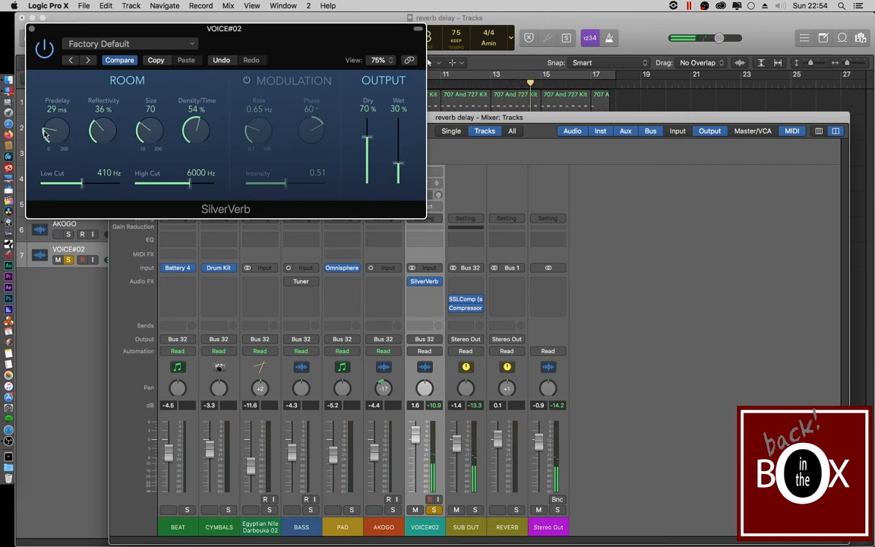
left_click_drag(46, 132, 48, 141)
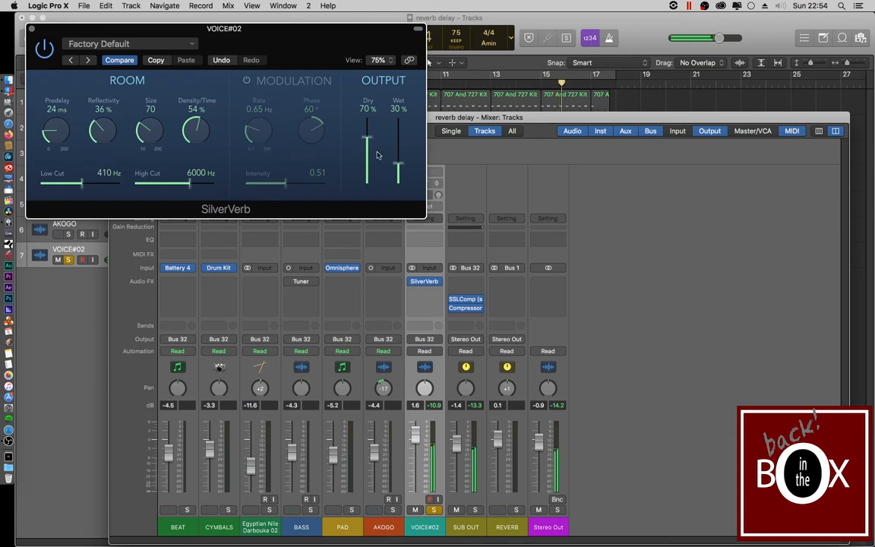
- Set the SilverVerb output to about 25% wet and 74% dry, and unsolo VOICE#02 to hear the full mix
left_click_drag(398, 166, 398, 169)
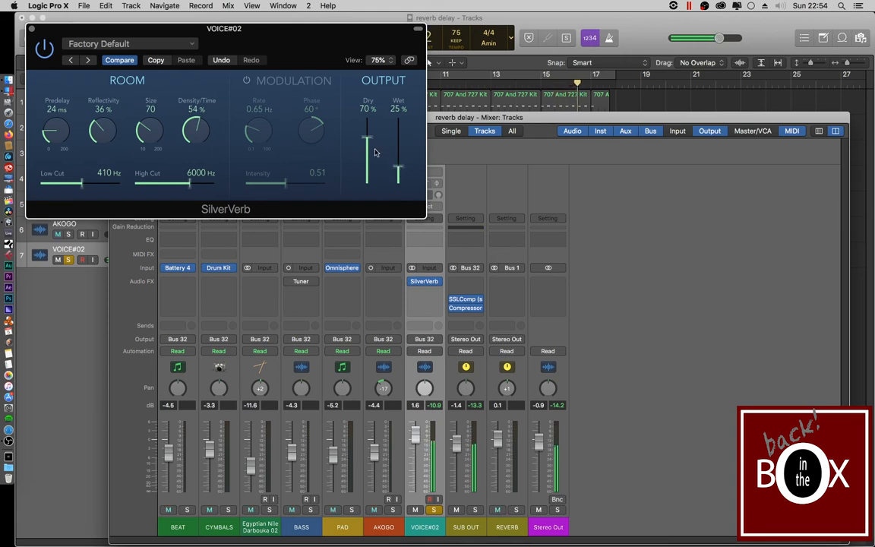
left_click_drag(369, 141, 331, 126)
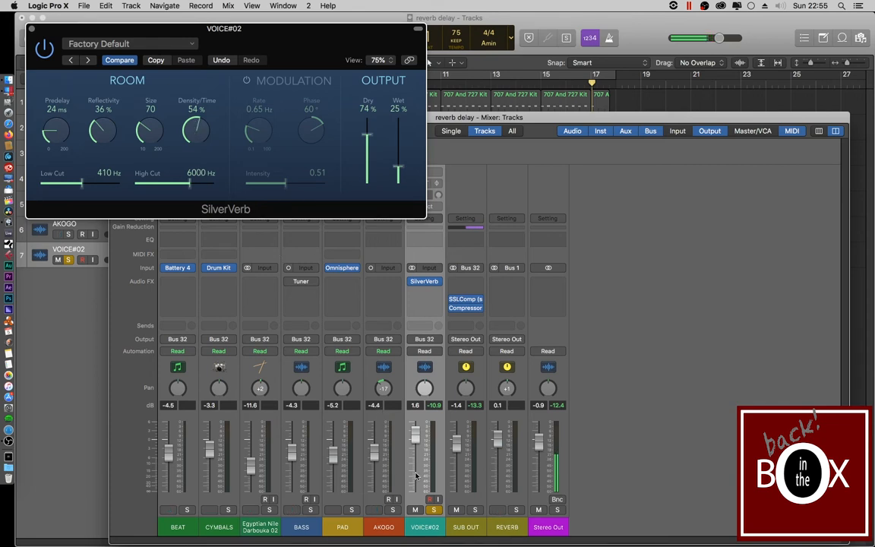
left_click(437, 511)
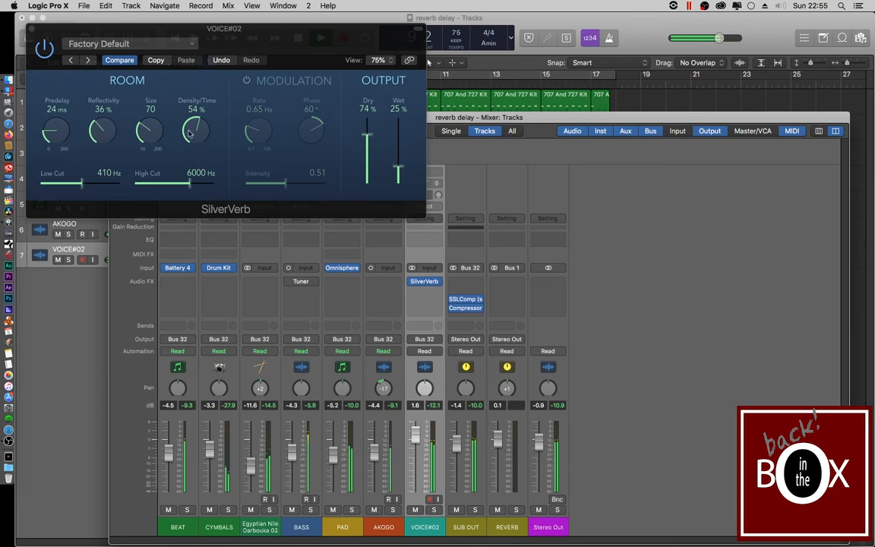
- Raise the density/time to about 65% in the full mix and rebalance the output to about 30% wet and 71% dry
left_click_drag(195, 131, 191, 115)
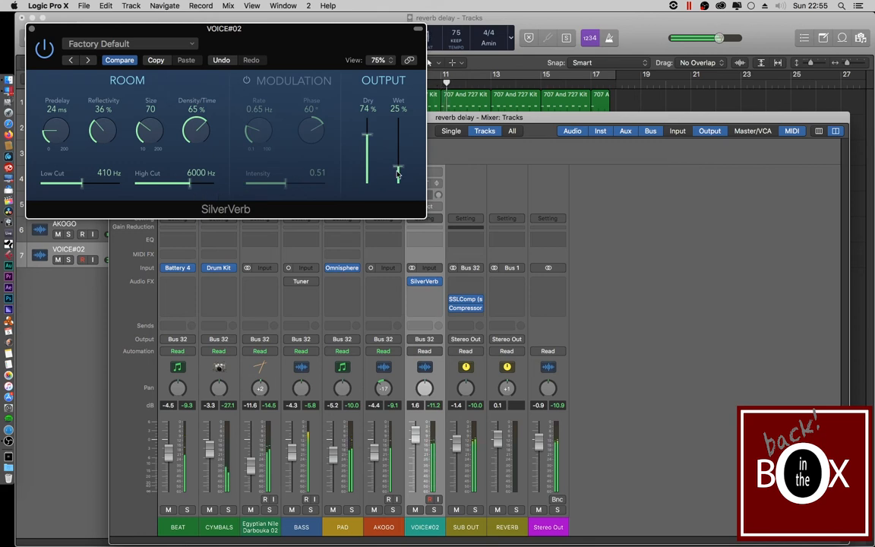
left_click_drag(398, 172, 399, 165)
left_click_drag(372, 136, 372, 138)
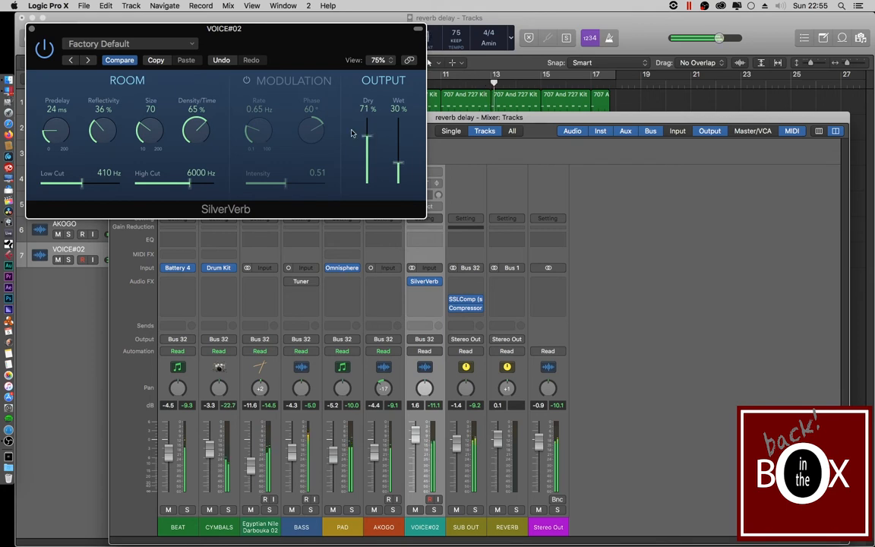
- Refine the room to 67% density/time, 28 ms predelay, 39% reflectivity and size 86, with cuts at 570 Hz and 5300 Hz
left_click_drag(199, 127, 199, 123)
left_click_drag(48, 128, 48, 122)
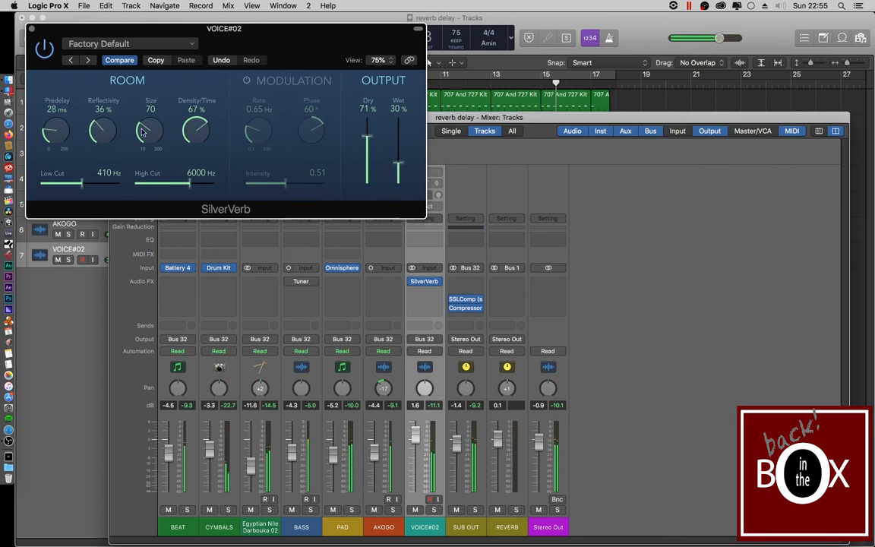
left_click_drag(105, 131, 105, 127)
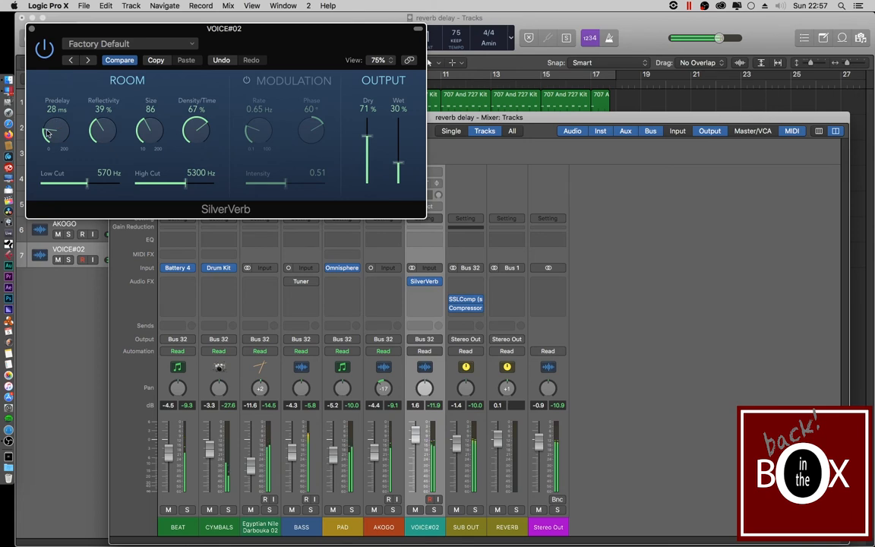
- Set the SilverVerb predelay to about 35 ms and the output balance to about 66% dry and 34% wet
left_click_drag(48, 130, 48, 128)
left_click_drag(53, 126, 46, 128)
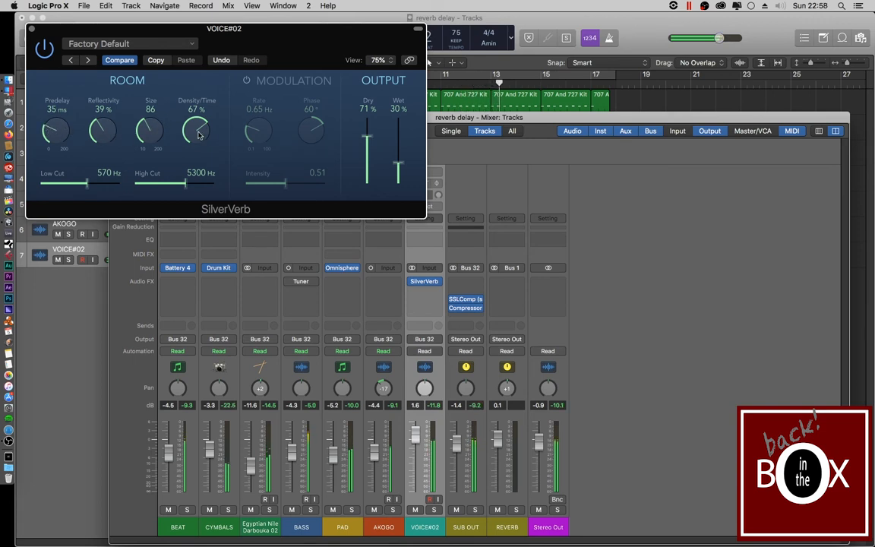
left_click_drag(401, 167, 371, 139)
left_click_drag(371, 139, 398, 163)
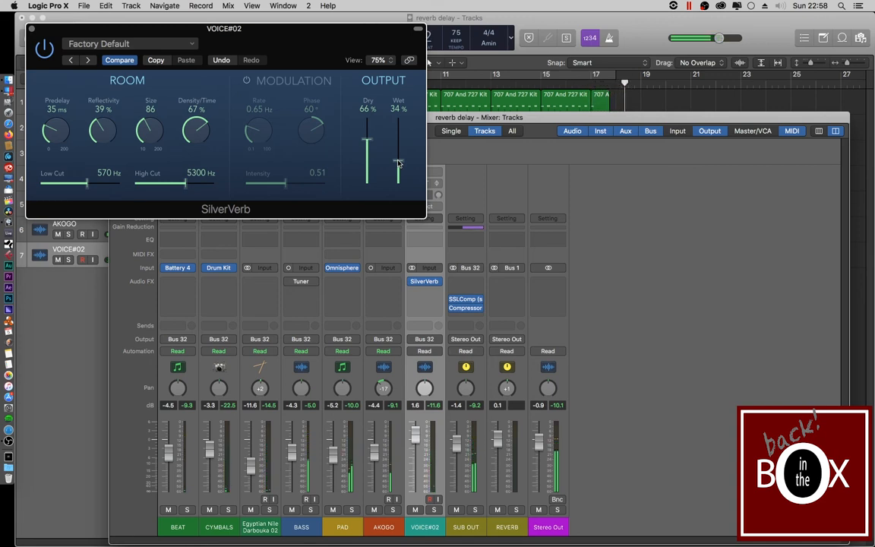
- Save the current SilverVerb settings as a new preset named WHATEVER
left_click(192, 47)
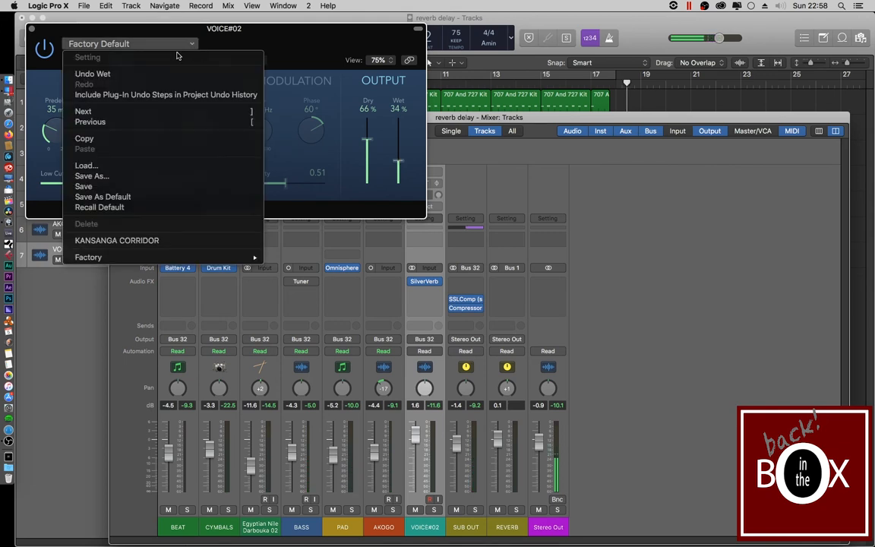
left_click(106, 177)
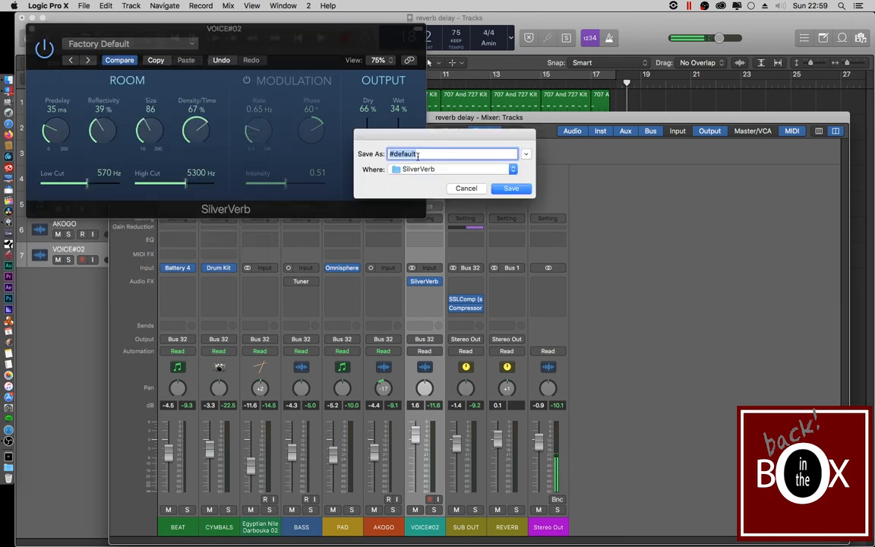
type("WHATEVER")
key("Return")
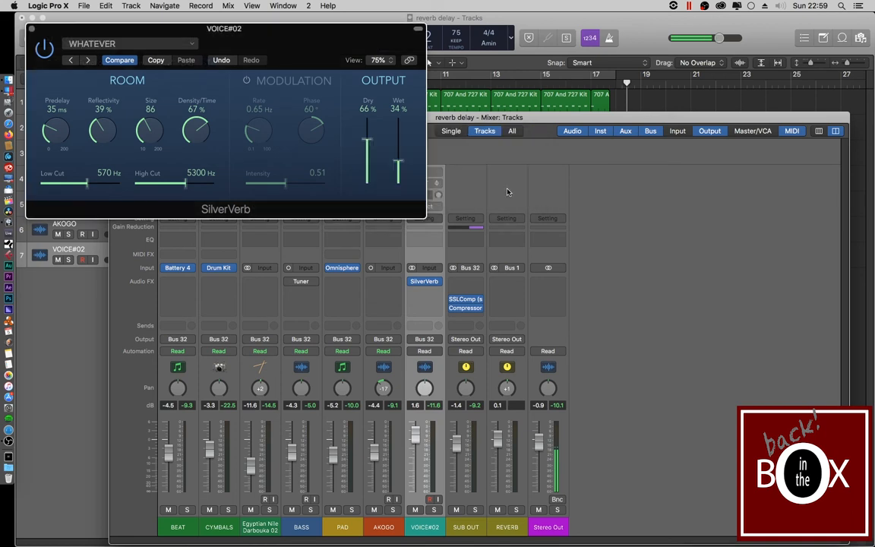
left_click(194, 45)
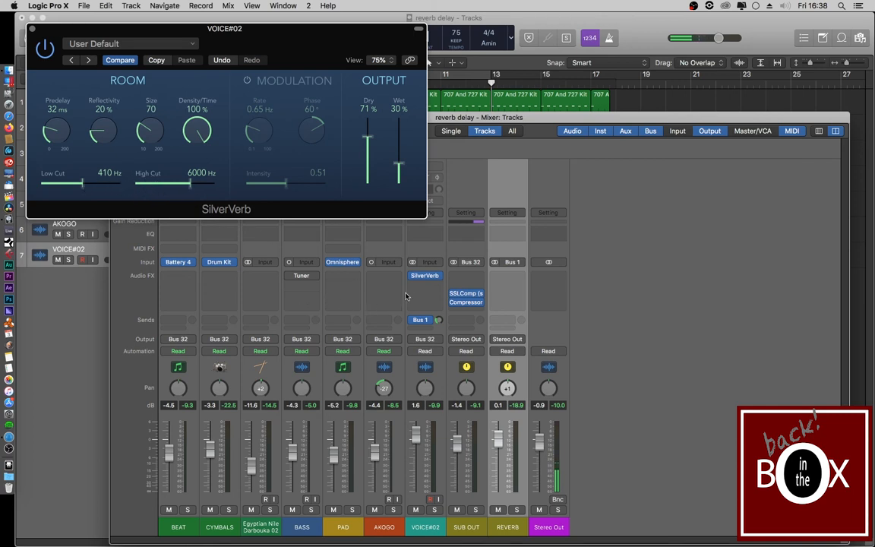
- Move the SilverVerb insert from VOICE#02 to the AKOGO channel and remove the Bus 1 send from VOICE#02
mouse_move(426, 277)
left_click_drag(427, 277, 384, 277)
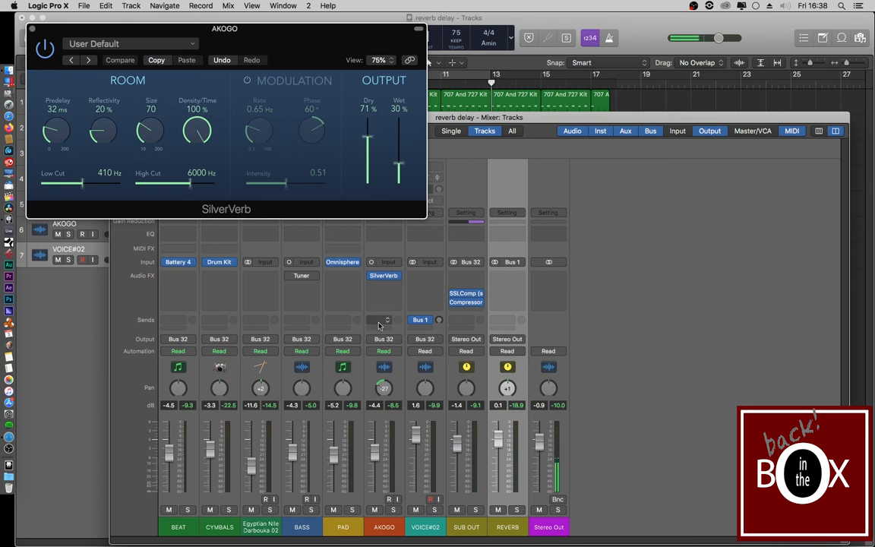
left_click(428, 322)
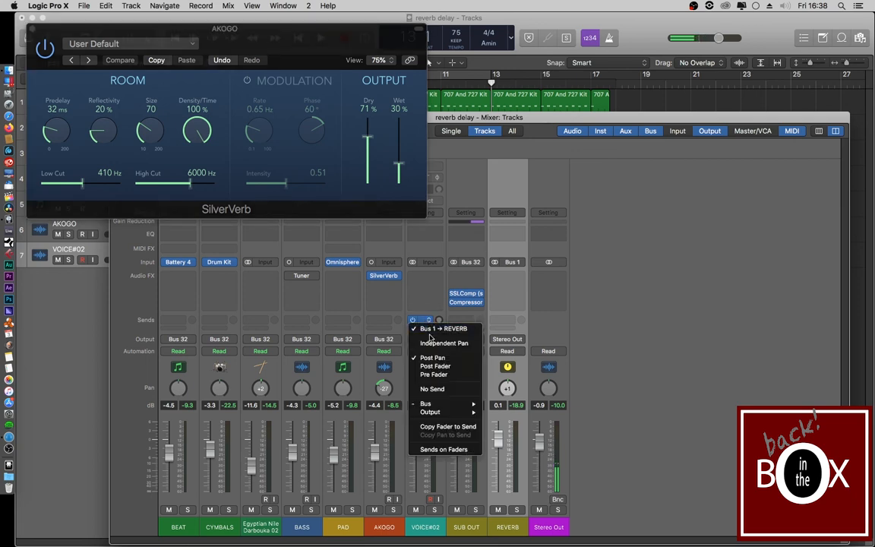
left_click(434, 390)
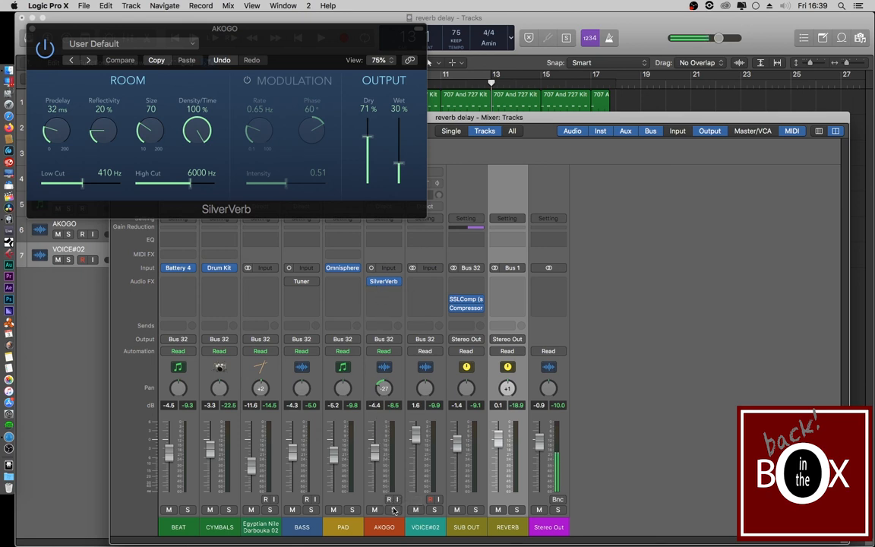
- Solo the AKOGO channel and set its SilverVerb to a 20 Hz low cut and 77% wet output
left_click(393, 510)
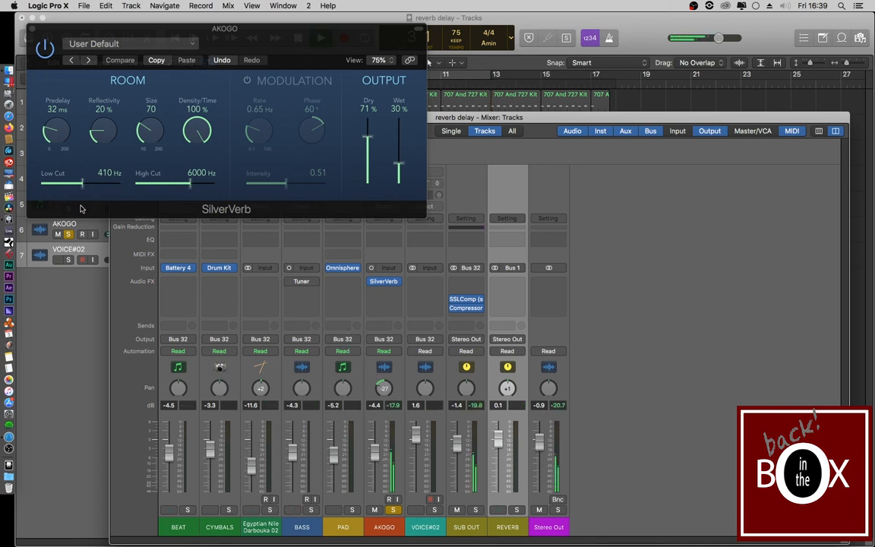
left_click_drag(83, 186, 29, 187)
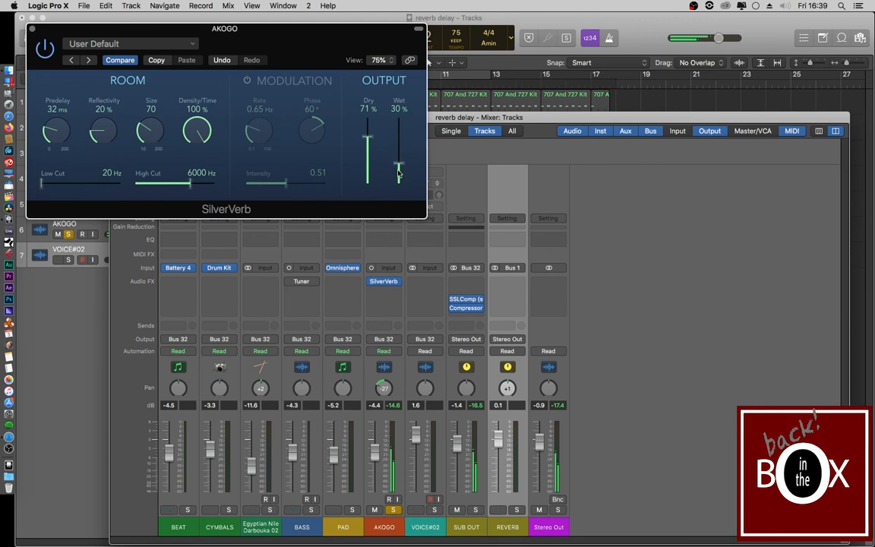
left_click_drag(398, 163, 399, 133)
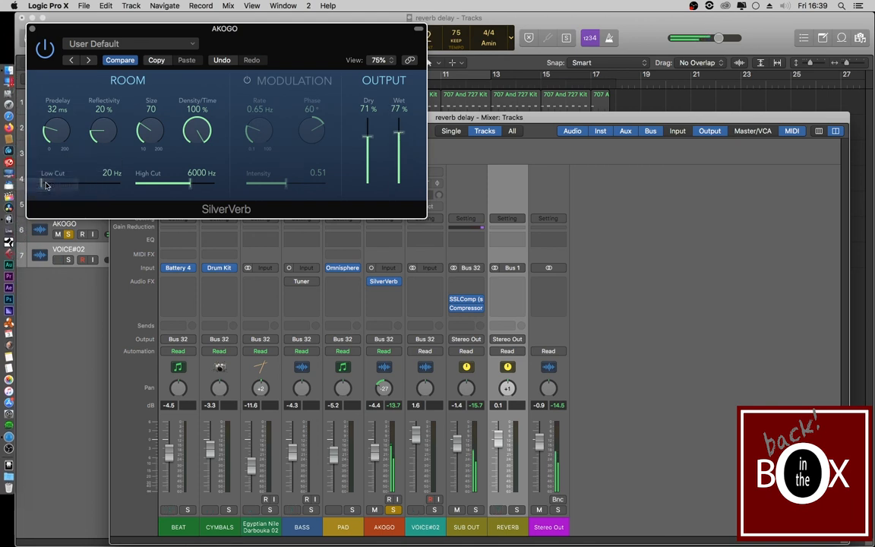
- Narrow the AKOGO reverb's frequency range with a low cut of 470 Hz and a high cut of 5000 Hz
left_click_drag(42, 186, 126, 192)
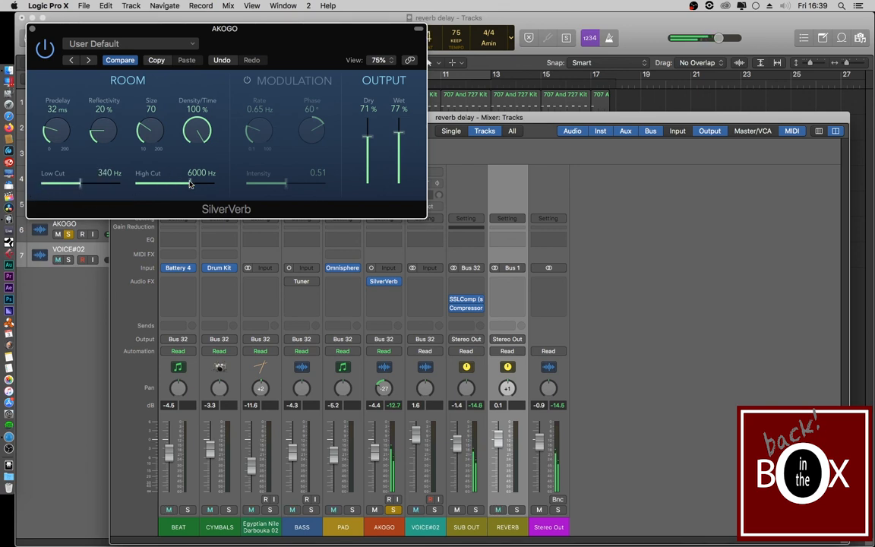
mouse_move(190, 183)
left_mouse_down()
mouse_move(214, 183)
mouse_move(164, 183)
mouse_move(185, 187)
left_mouse_up()
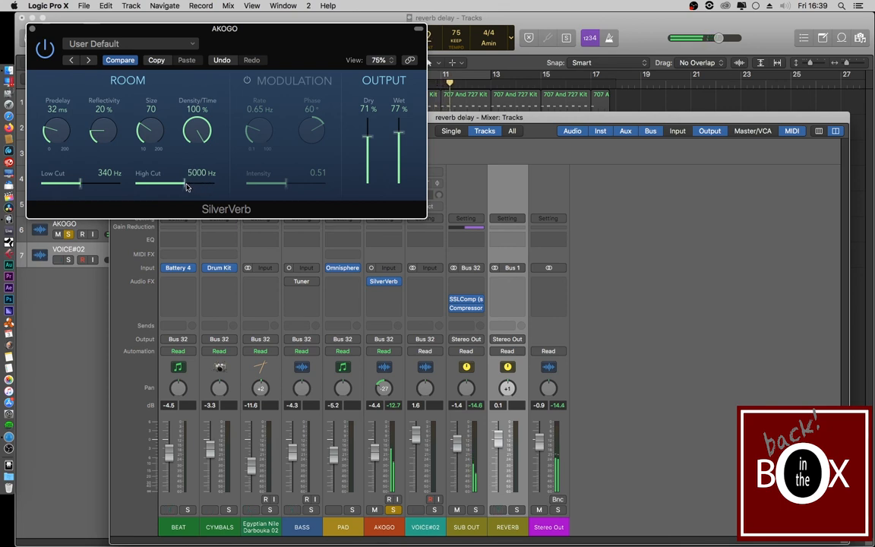
mouse_move(84, 187)
left_mouse_down()
mouse_move(23, 186)
mouse_move(86, 188)
left_mouse_up()
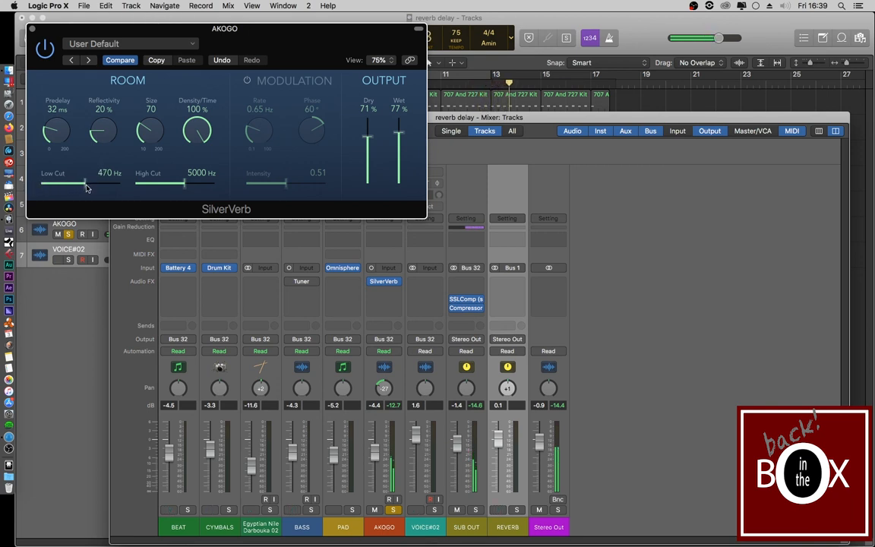